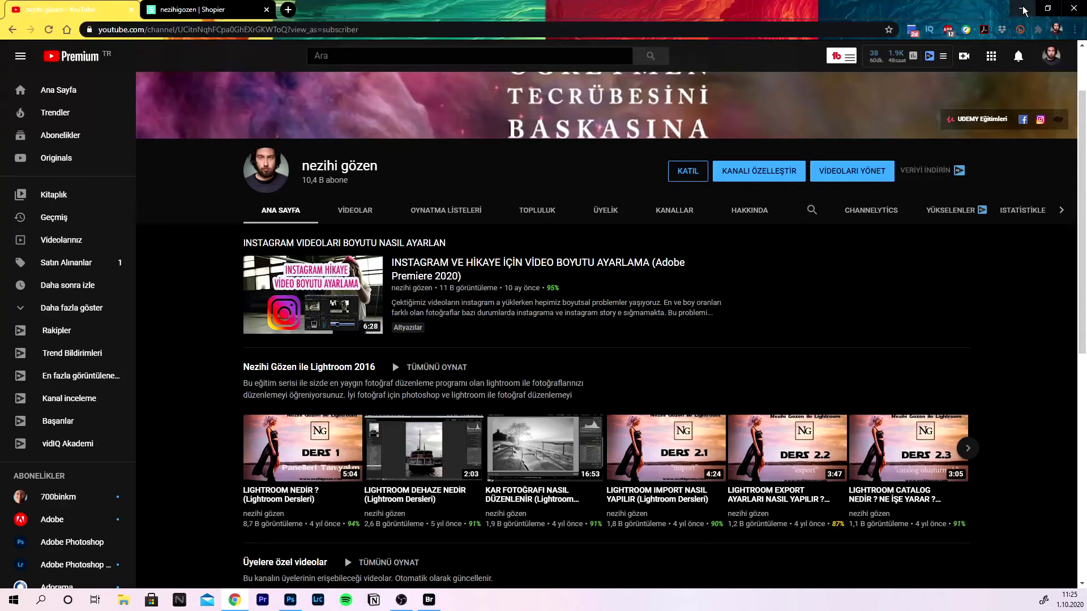
Minimize the Chrome window so Adobe Bridge shows the Desktop folder.
click(1022, 9)
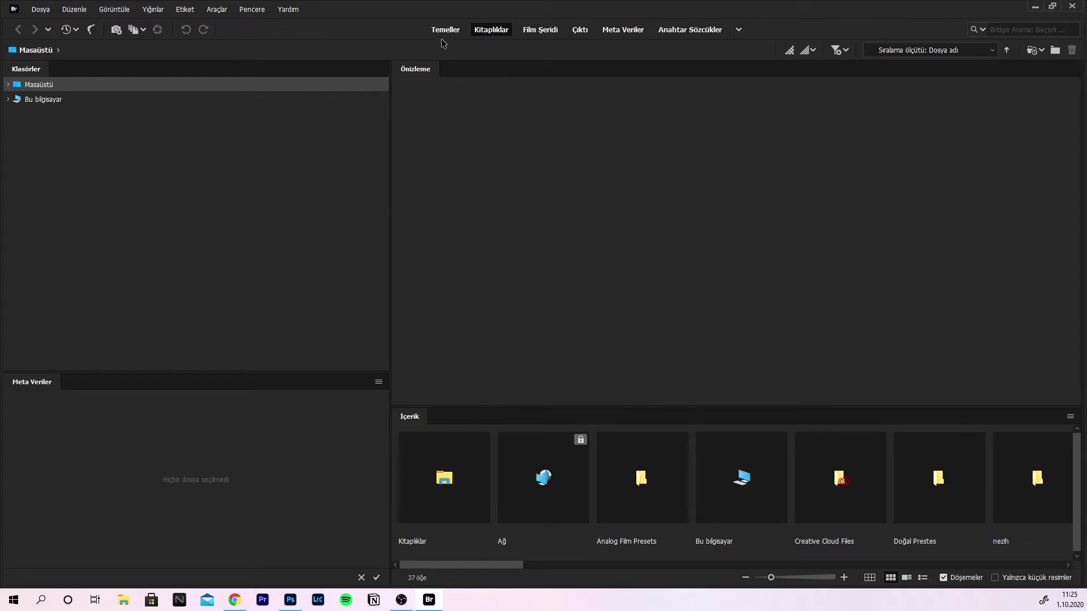
Try the Essentials, Filmstrip, Output, Metadata and Keywords workspaces, ending on Filmstrip.
click(446, 31)
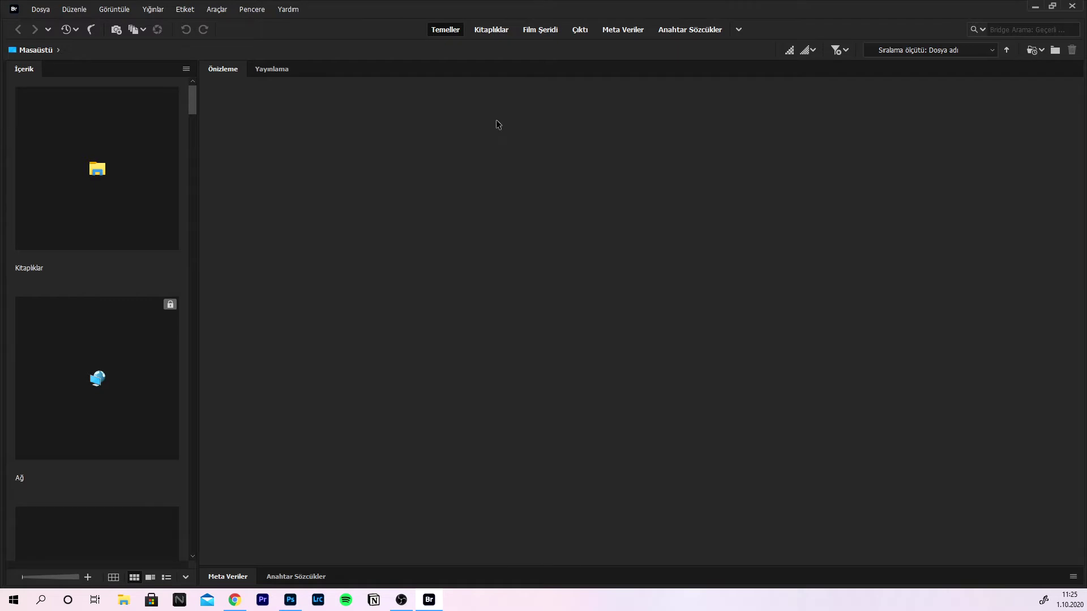
click(536, 34)
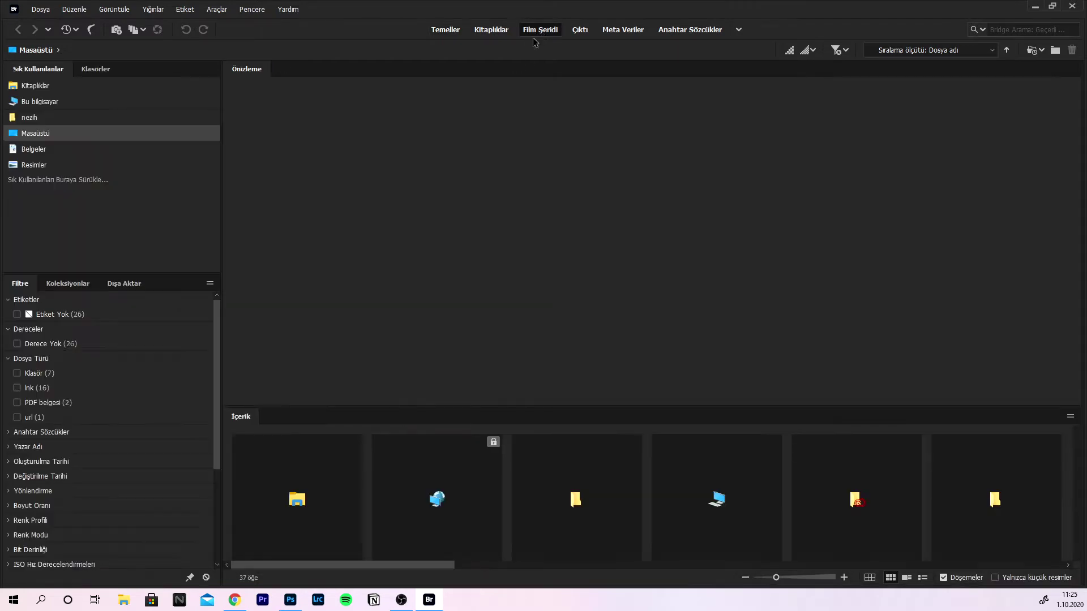
click(586, 32)
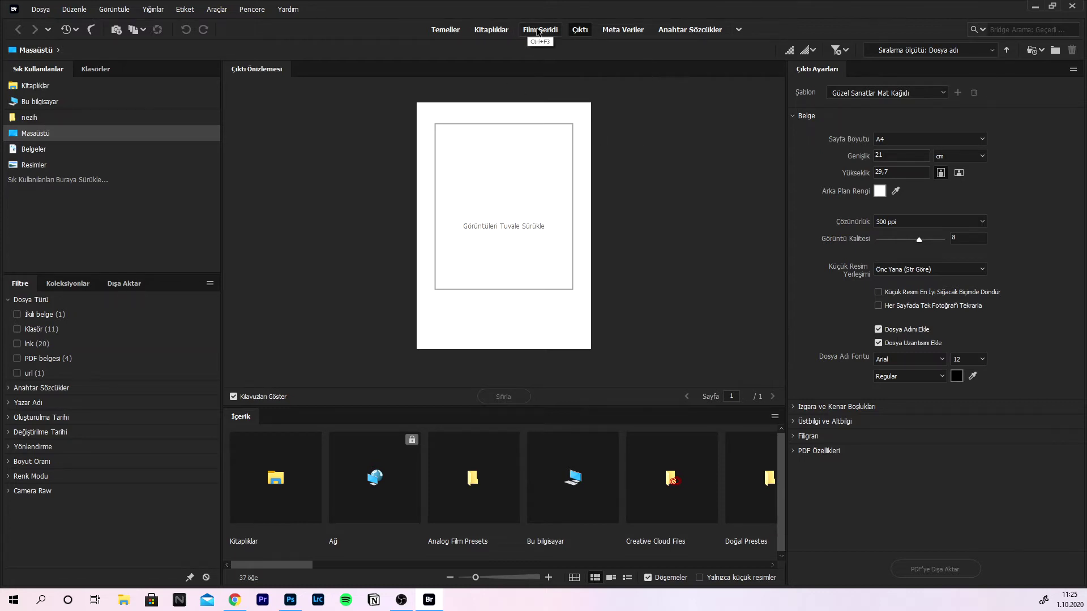
click(622, 32)
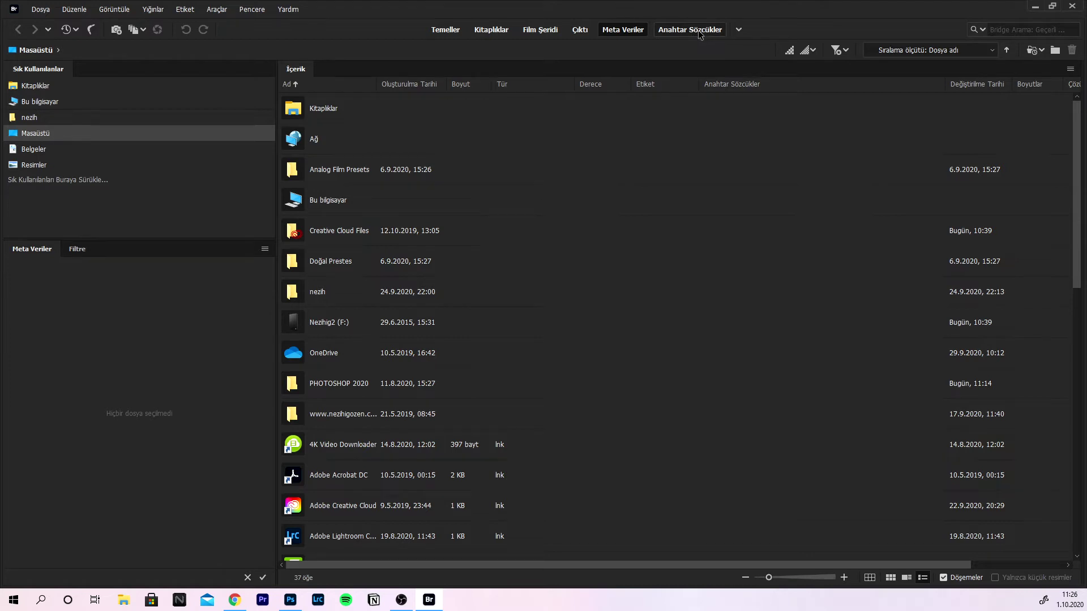
click(691, 30)
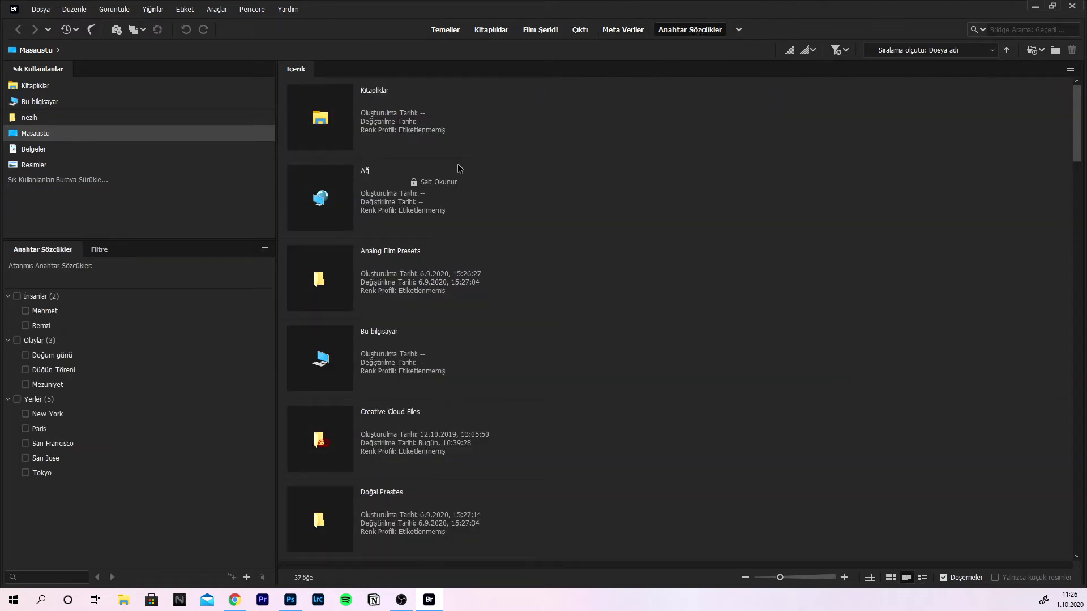
click(543, 30)
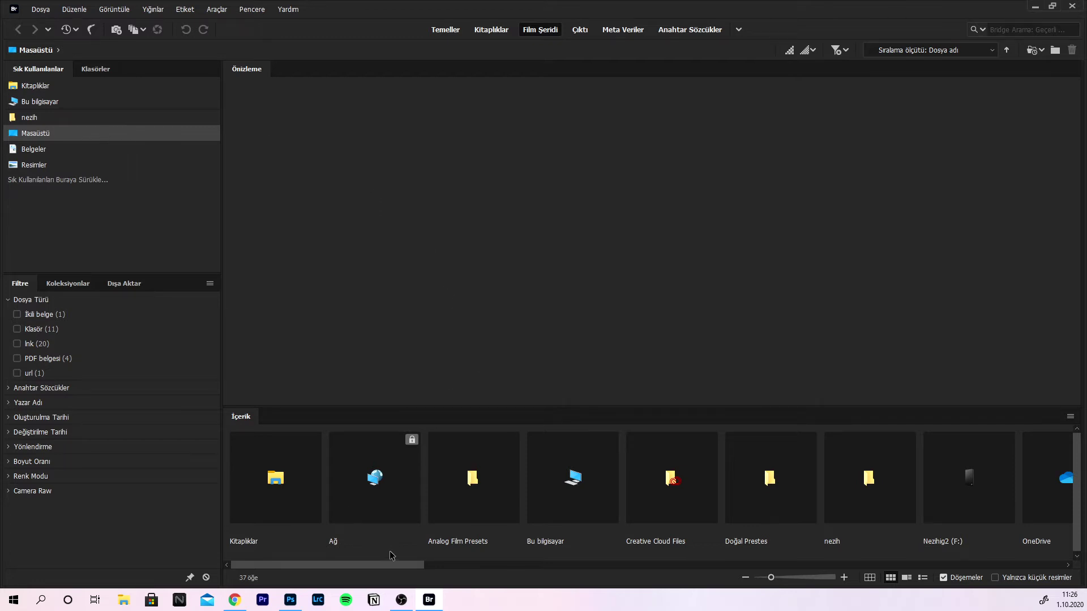
Open the PHOTOSHOP 2020 folder and preview PHOTOSHOP7.arw large in Filmstrip.
drag(394, 568, 566, 563)
double_click(450, 481)
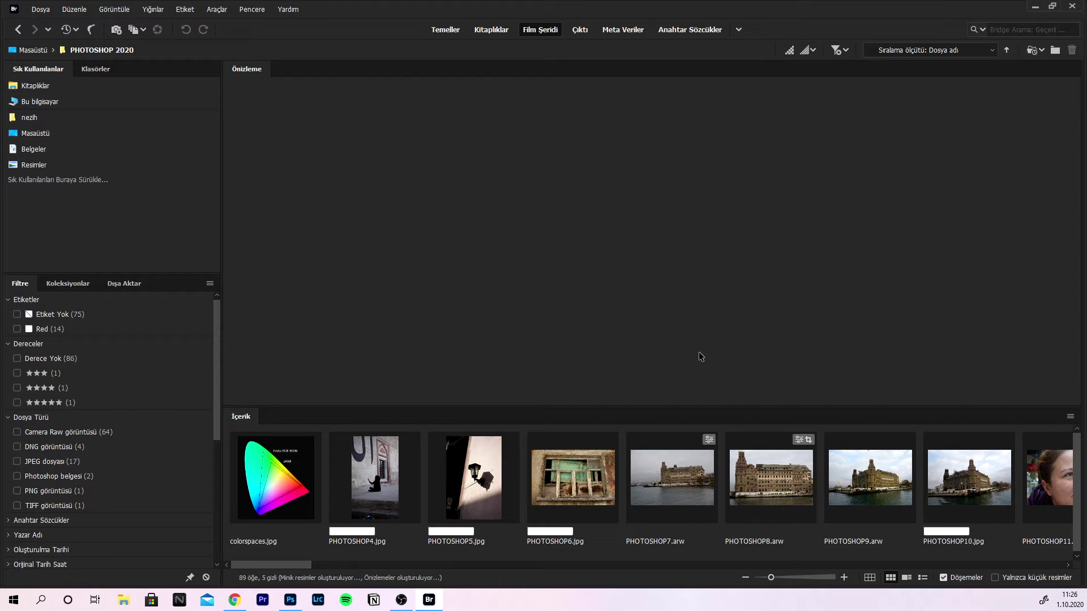
click(671, 477)
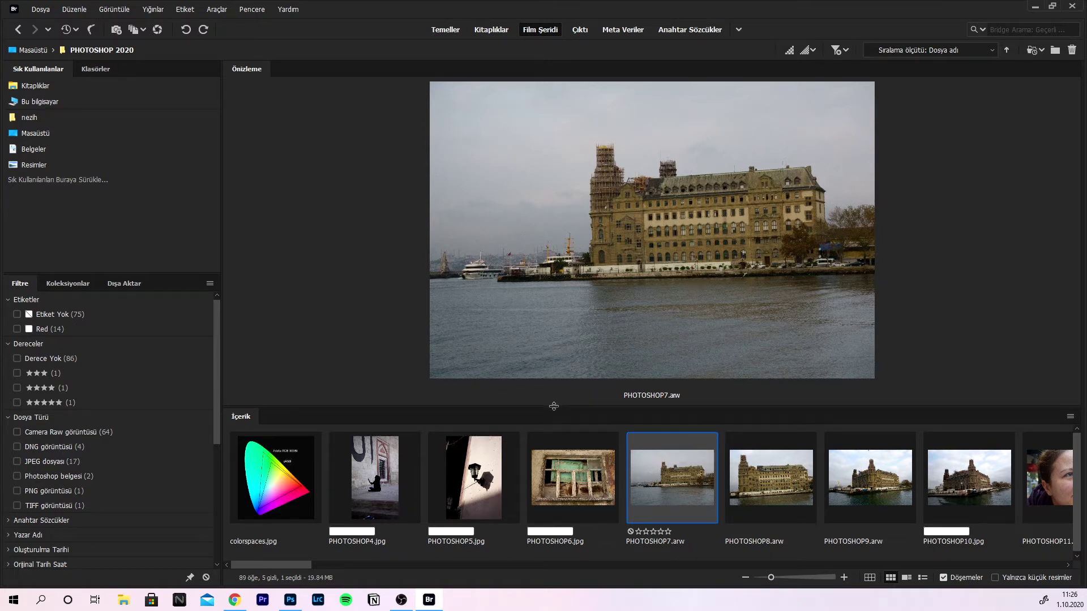
drag(552, 406, 561, 453)
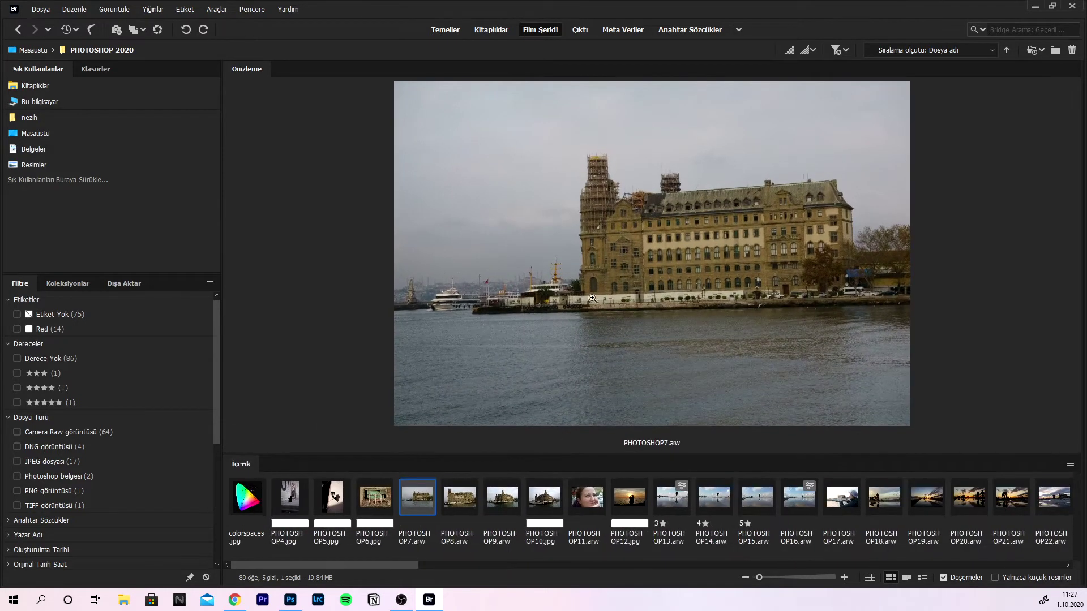
mouse_move(389, 565)
mouse_down()
mouse_move(545, 566)
mouse_move(537, 575)
mouse_up()
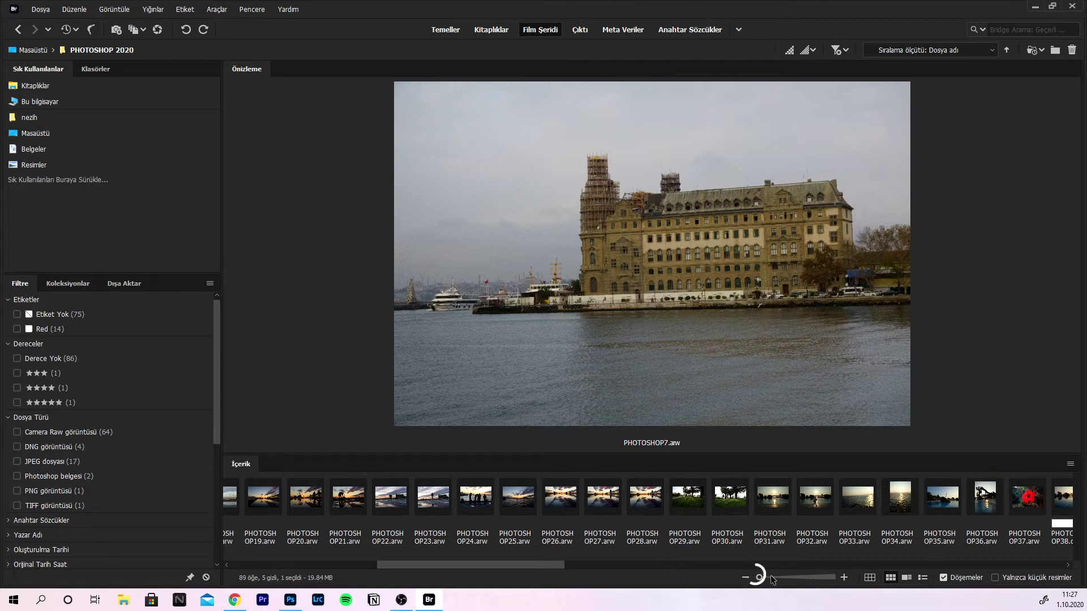
mouse_move(758, 577)
mouse_down()
mouse_move(788, 578)
mouse_move(769, 578)
mouse_up()
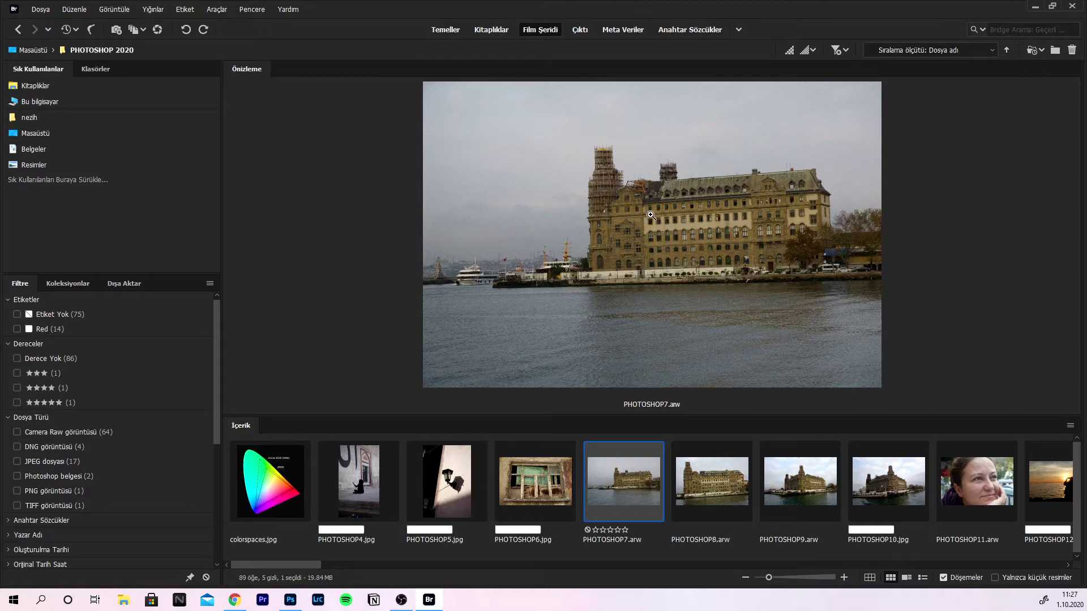
click(907, 580)
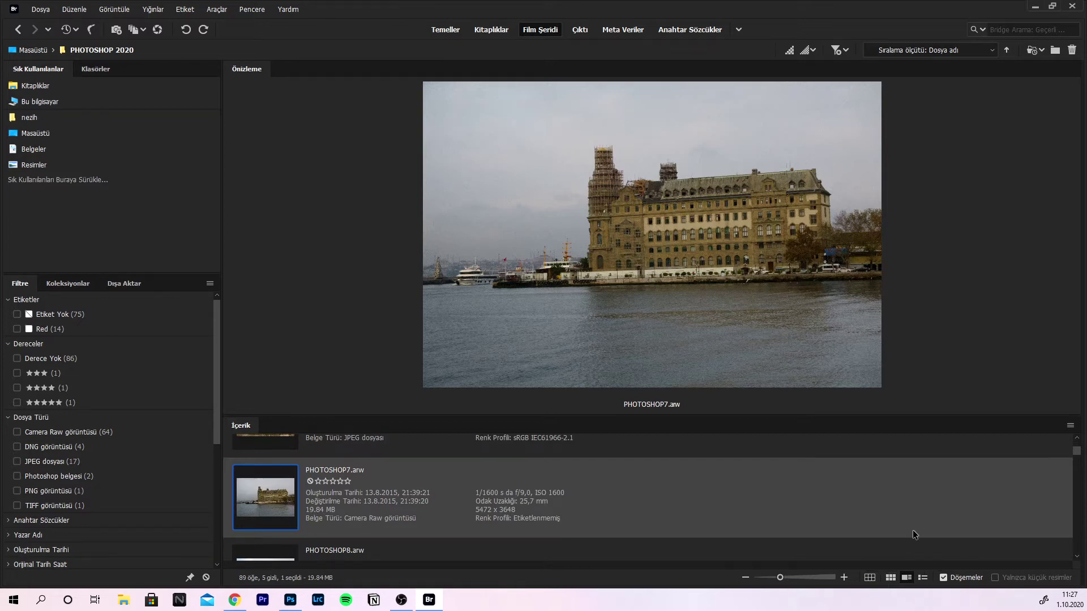
click(923, 578)
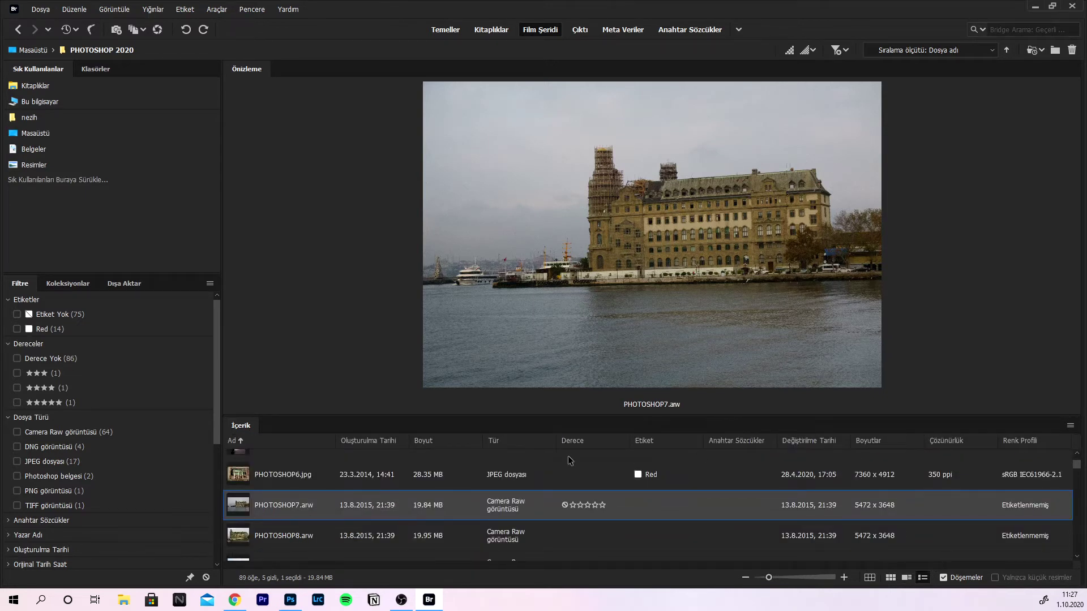
click(891, 577)
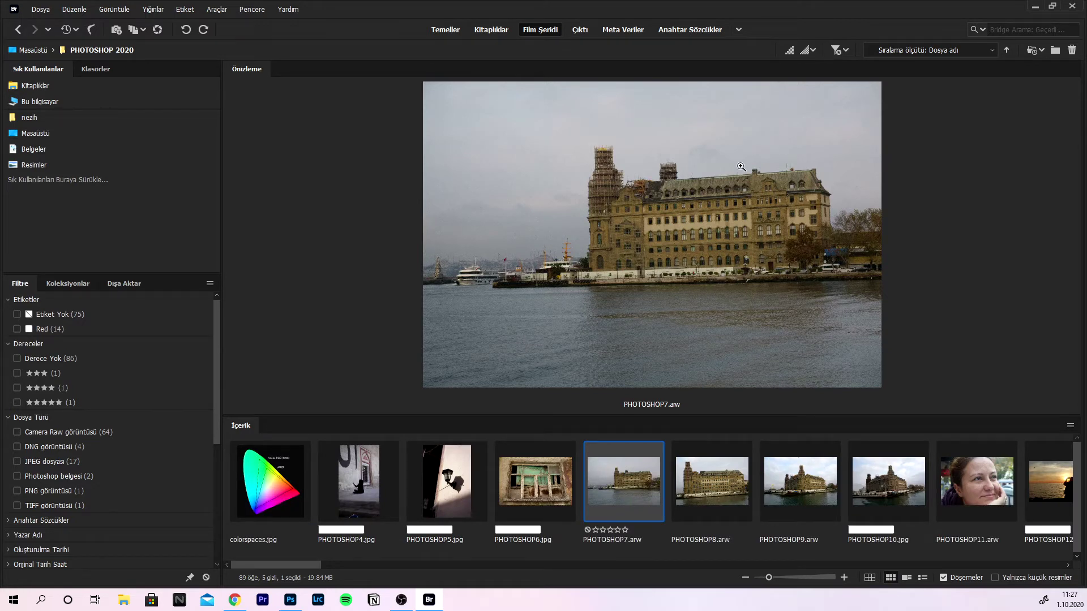
click(905, 577)
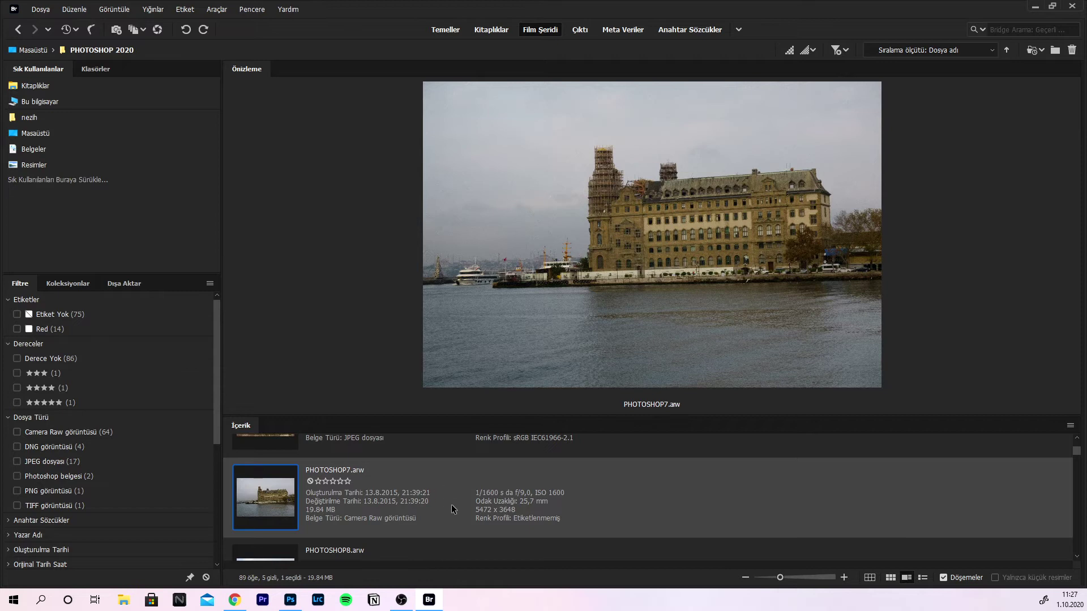
click(891, 578)
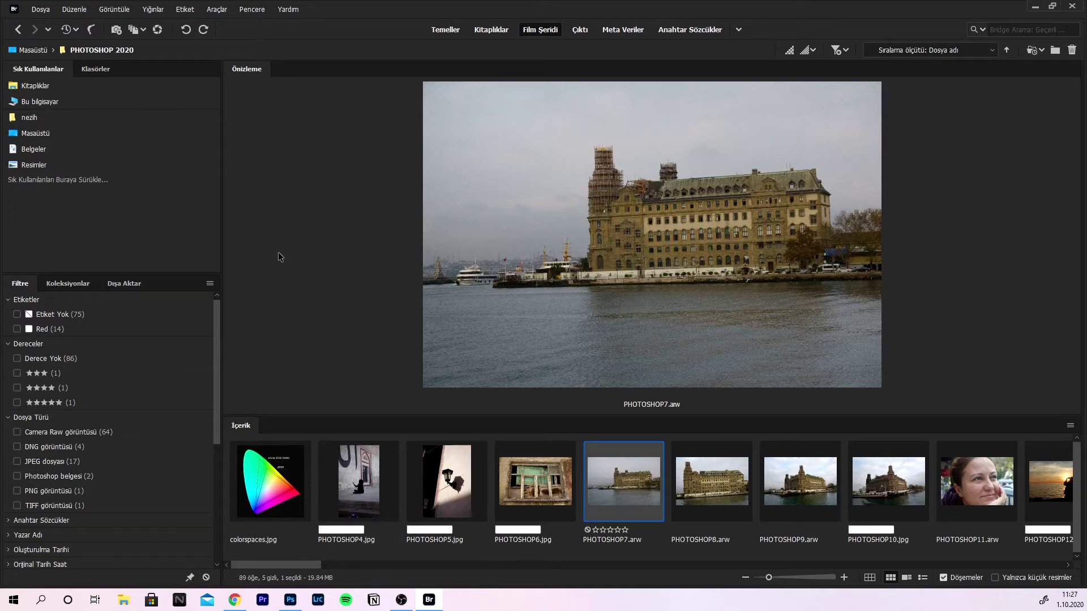
Show the Folders tree, look at Collections and Export, then return to the Filter panel.
click(96, 70)
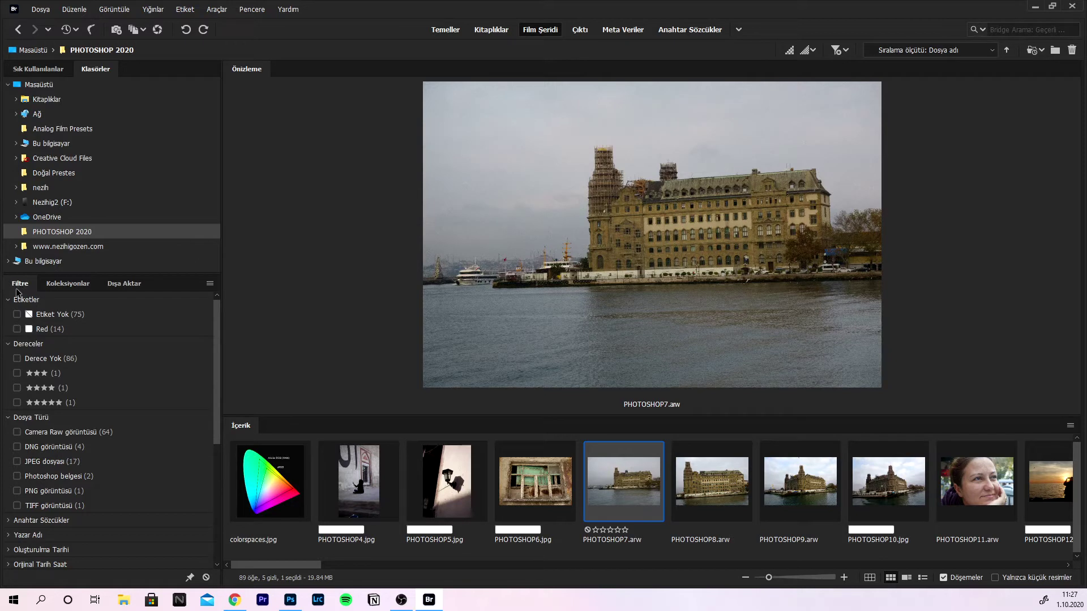
click(65, 289)
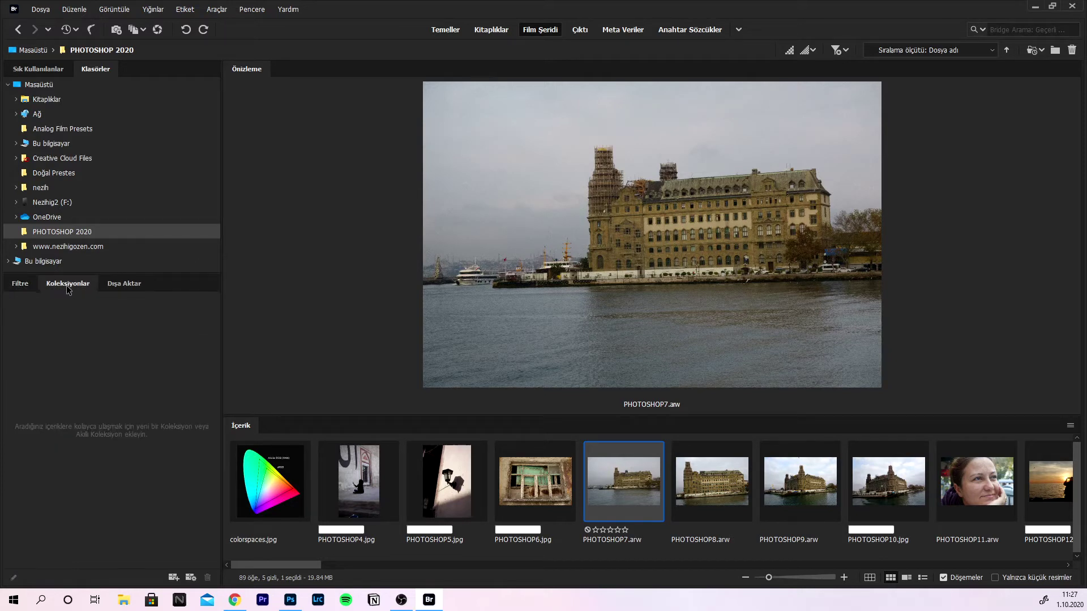
click(137, 288)
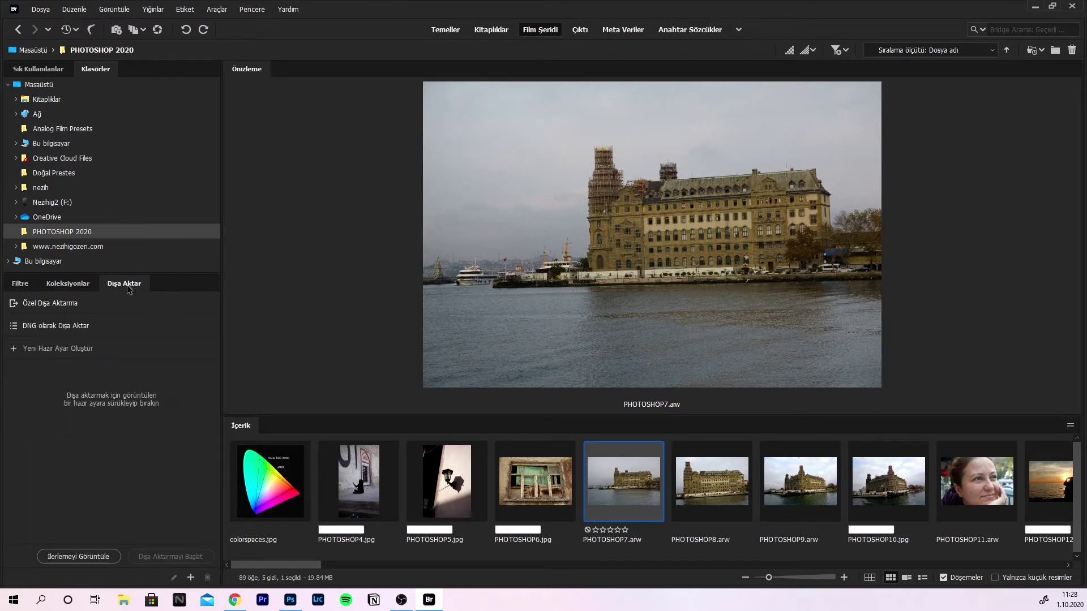
click(67, 283)
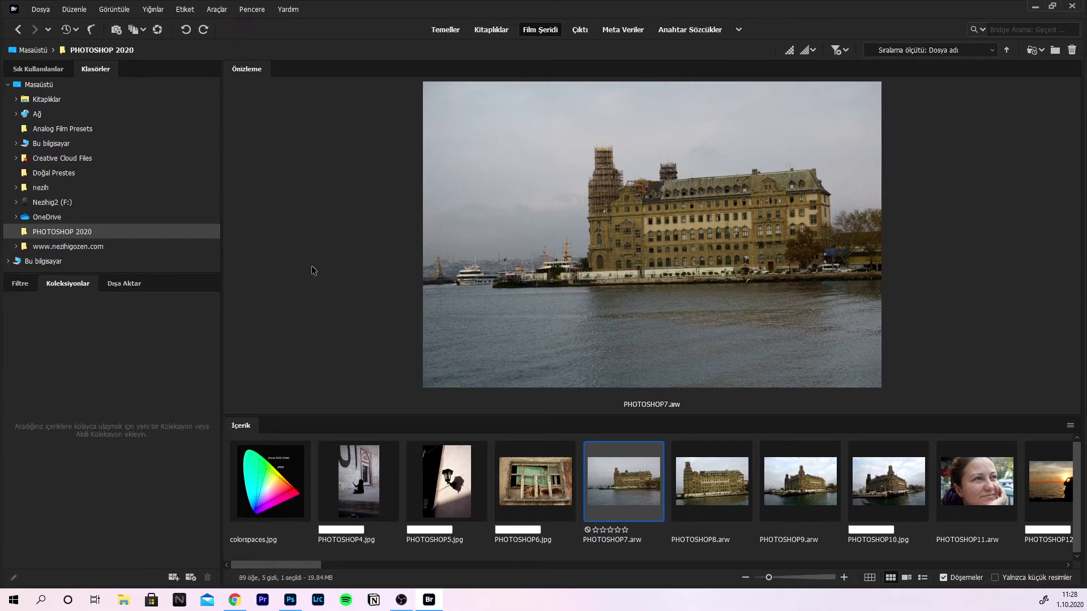
click(20, 284)
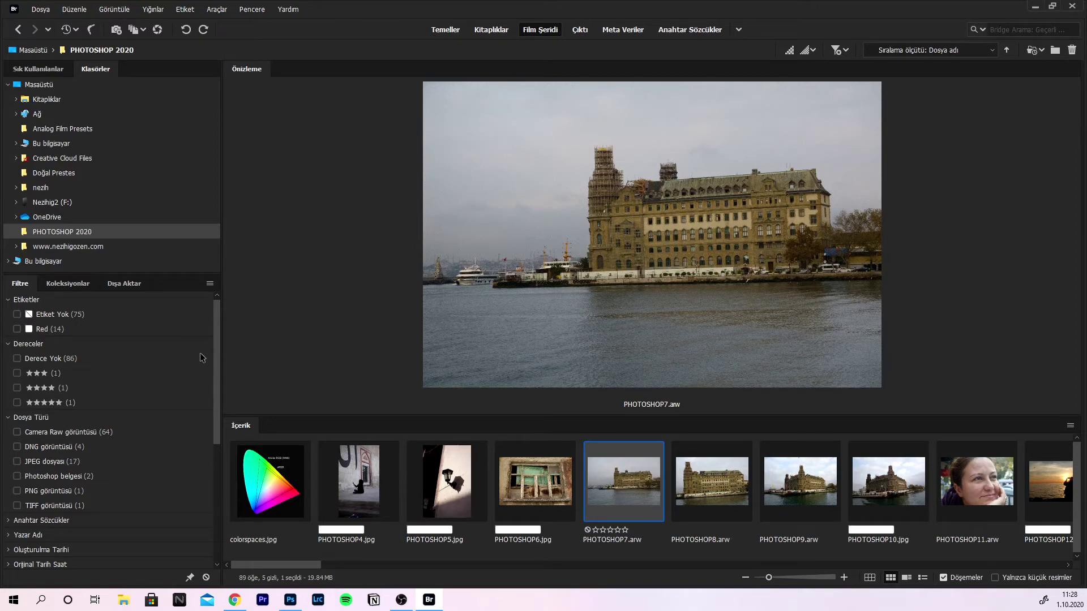
Compare Camera Raw and DNG filters, keep Camera Raw only, and view PHOTOSHOP 2020 in File Explorer.
click(17, 433)
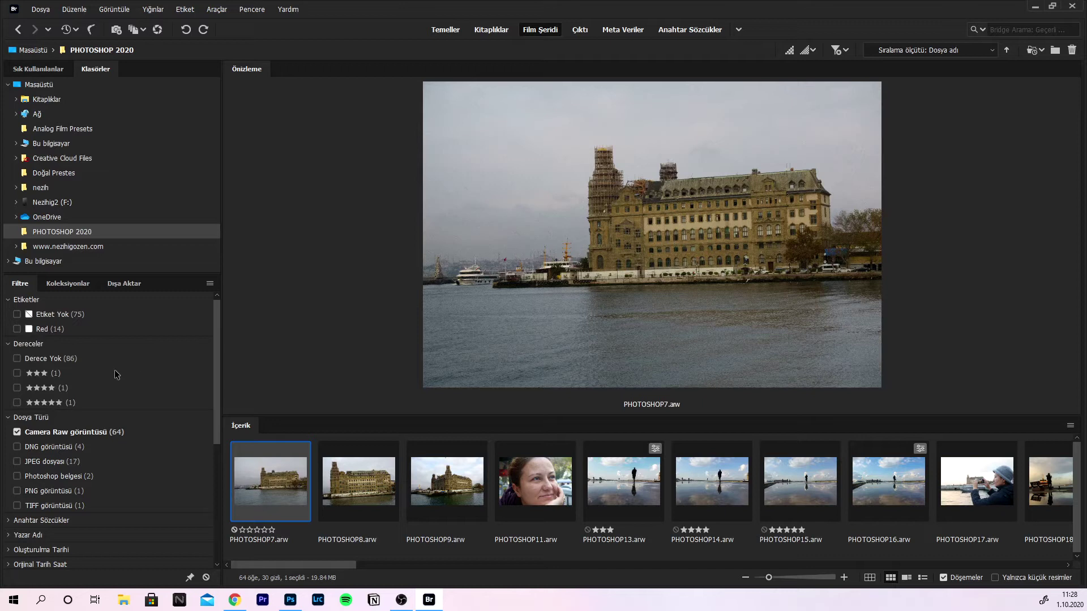
click(16, 433)
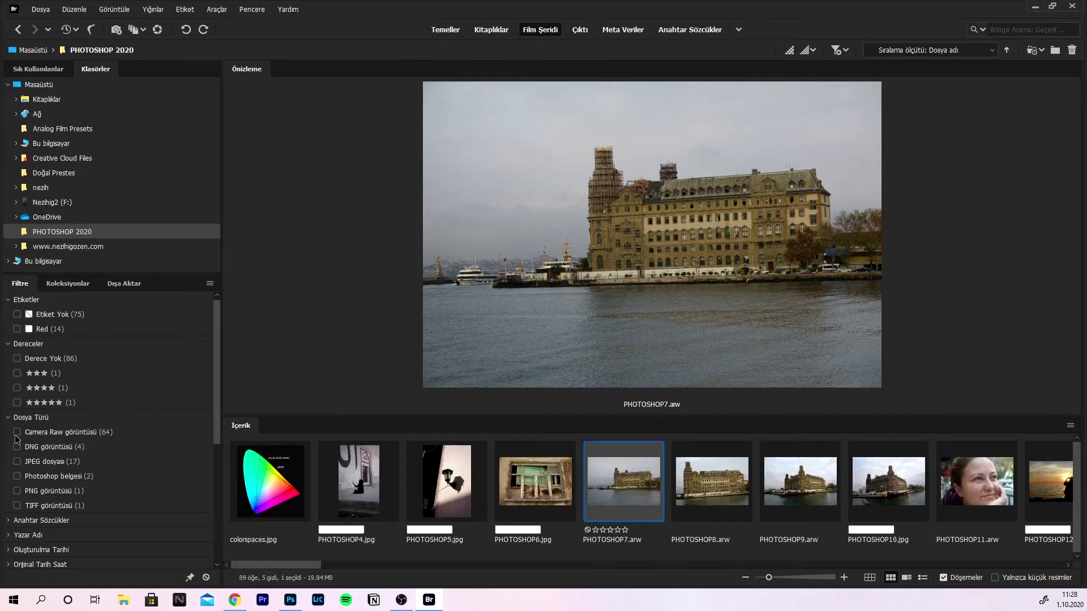
click(17, 447)
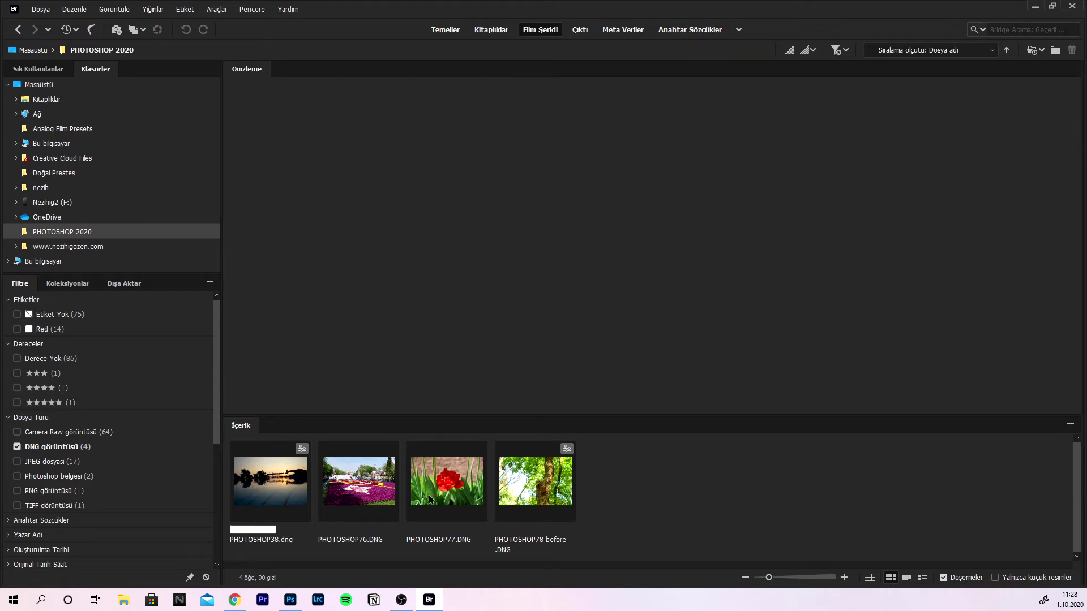
click(17, 447)
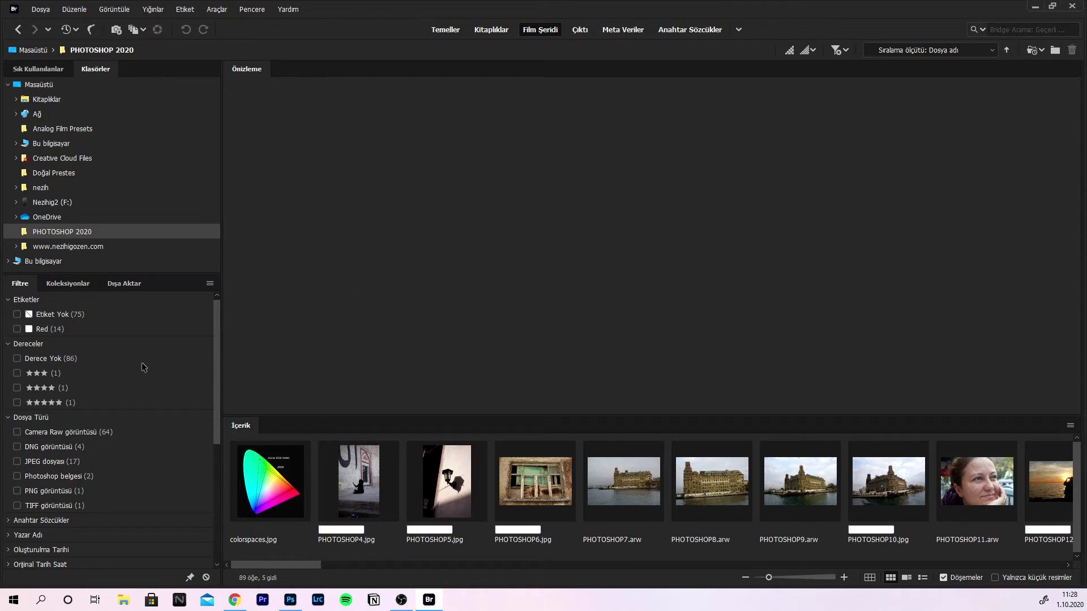
click(18, 433)
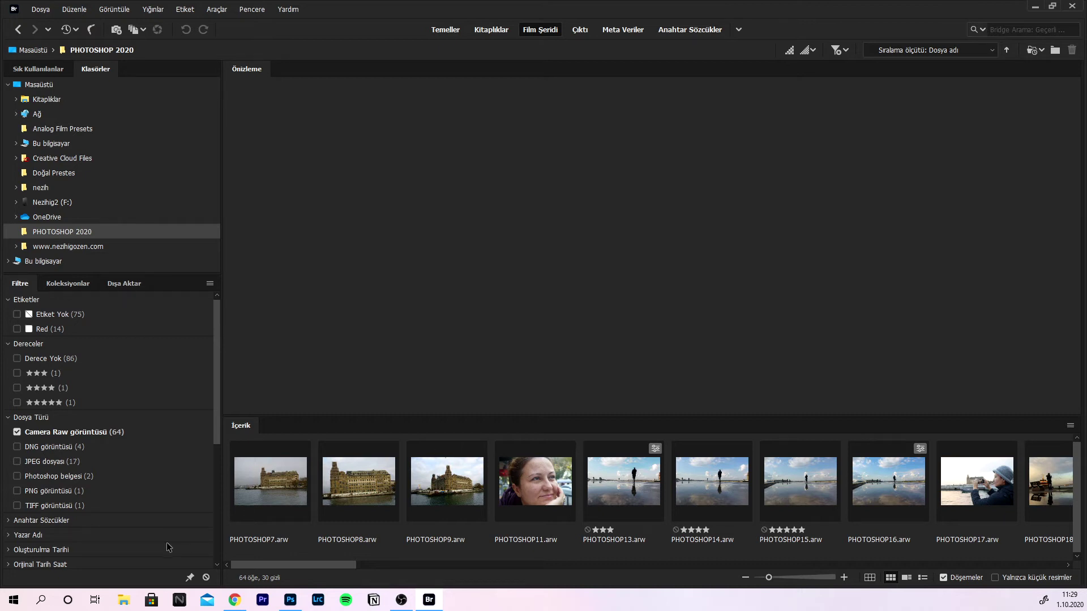
click(123, 603)
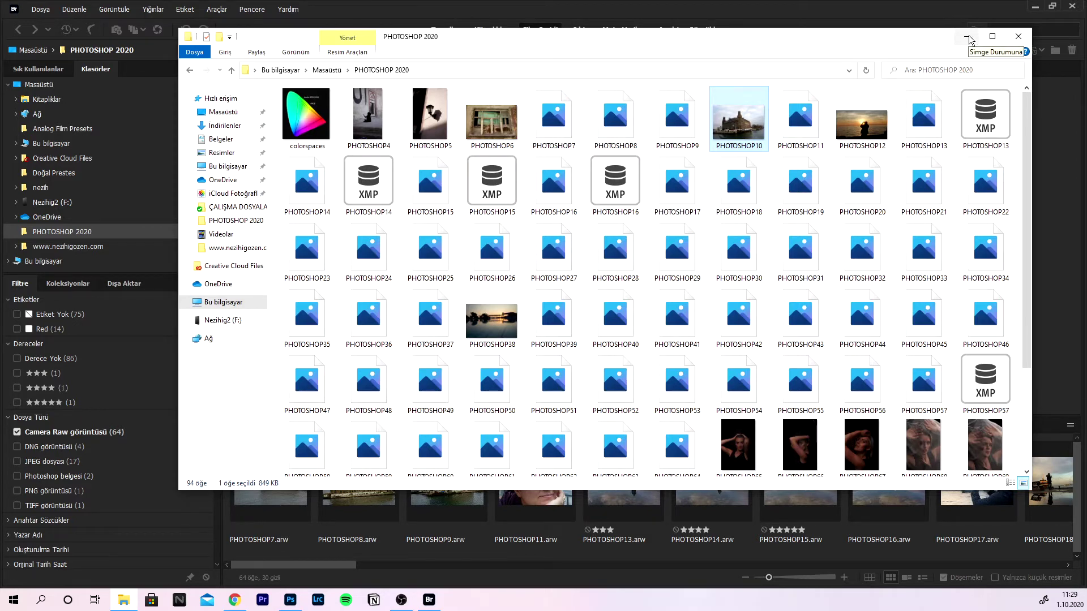
Minimize the File Explorer window showing the PHOTOSHOP 2020 folder.
click(968, 39)
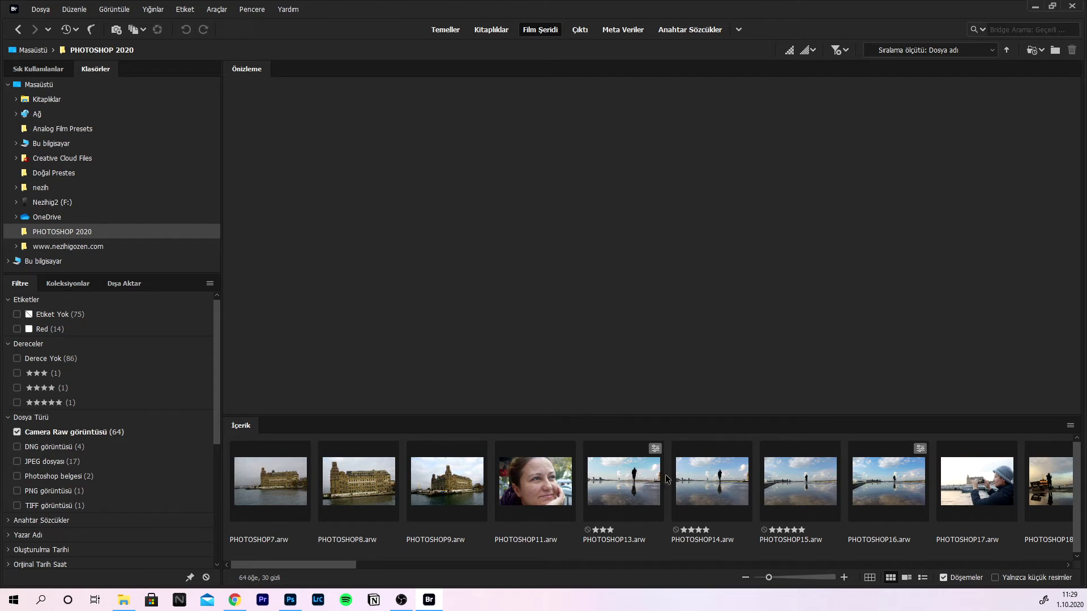
Drag the PHOTOSHOP14 raw image to the Folders panel and back to demonstrate moving photos.
click(709, 486)
drag(710, 489, 50, 85)
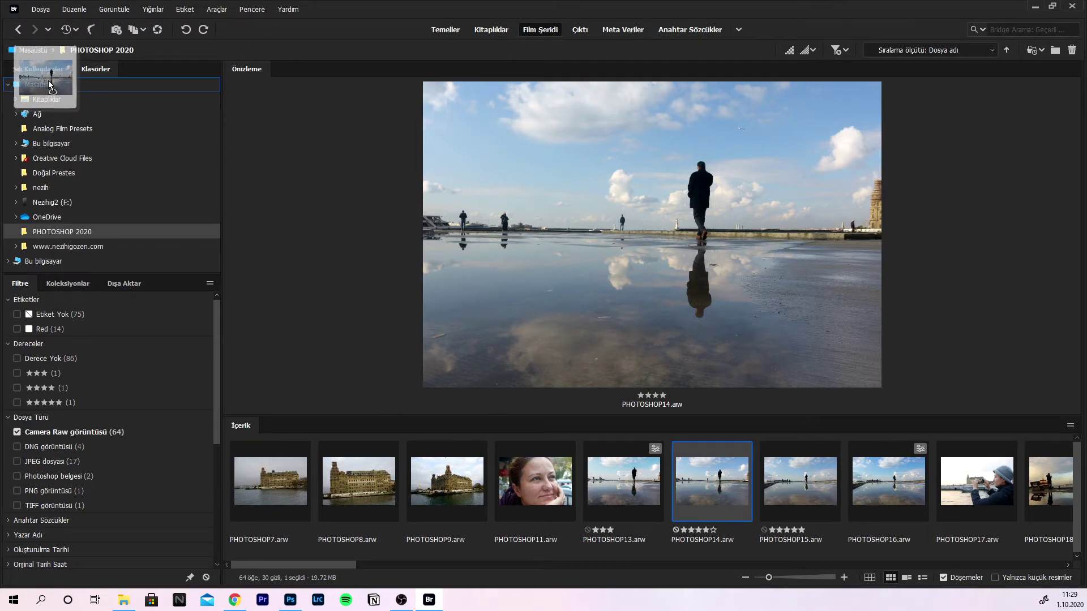
mouse_move(50, 85)
mouse_down()
mouse_move(54, 177)
mouse_move(99, 125)
mouse_move(720, 494)
mouse_up()
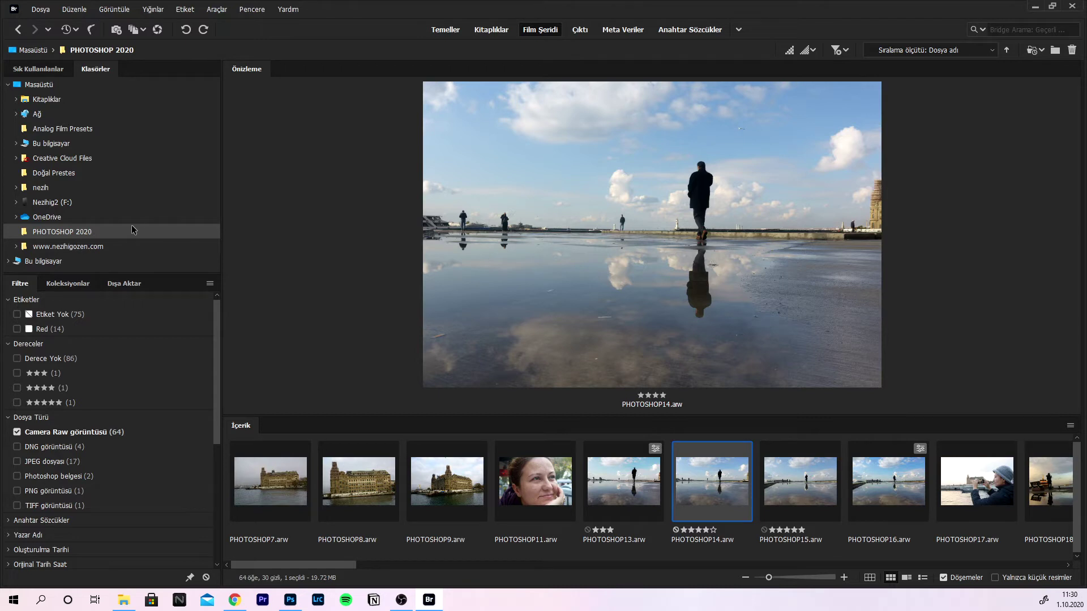
Create a new folder inside PHOTOSHOP 2020 and rename it RAW.
right_click(109, 232)
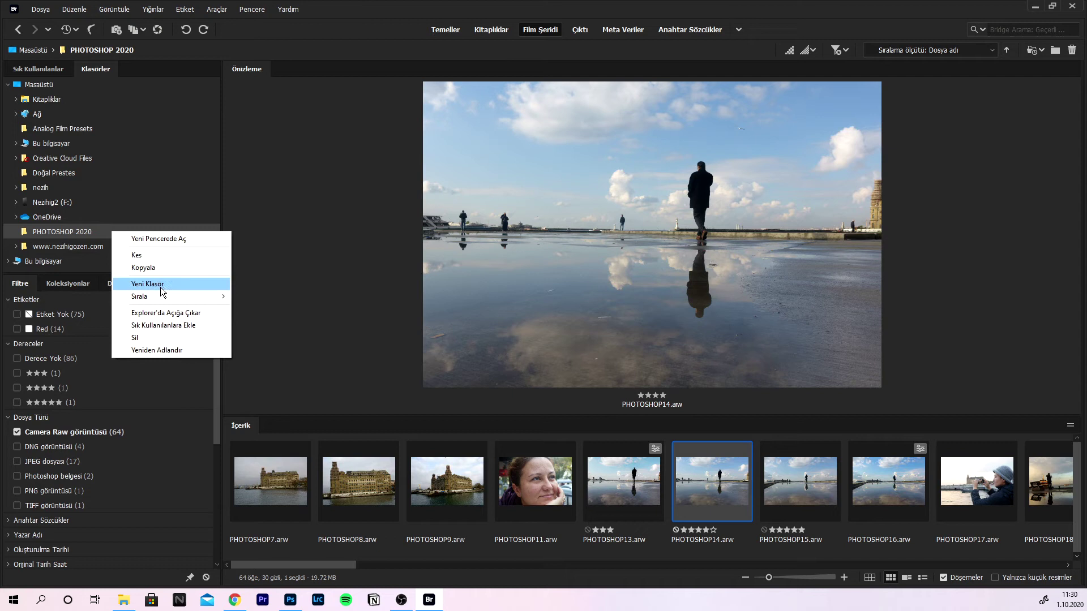
click(171, 286)
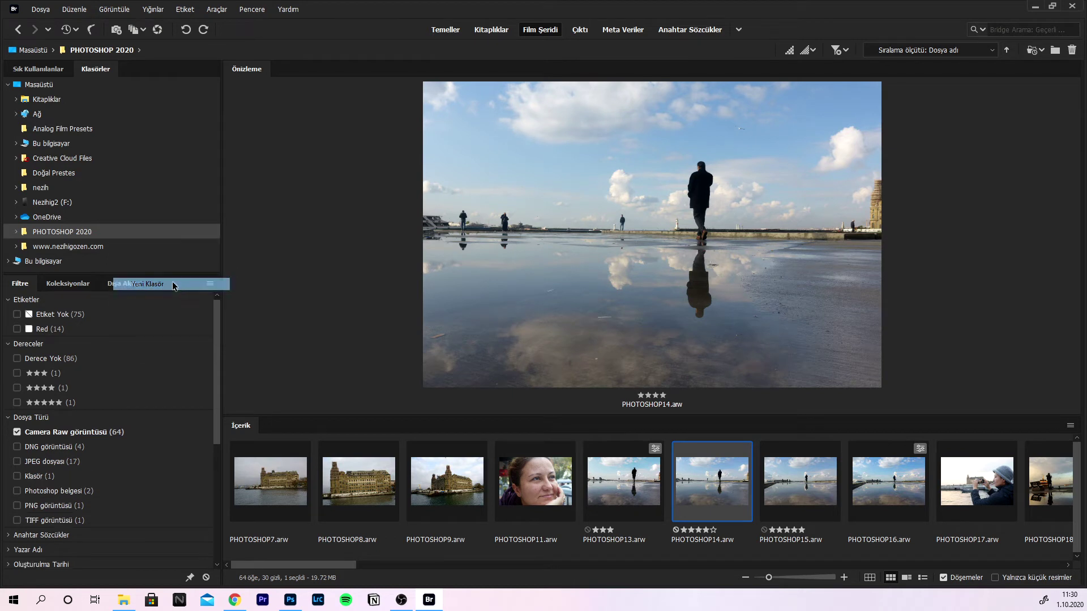
click(16, 232)
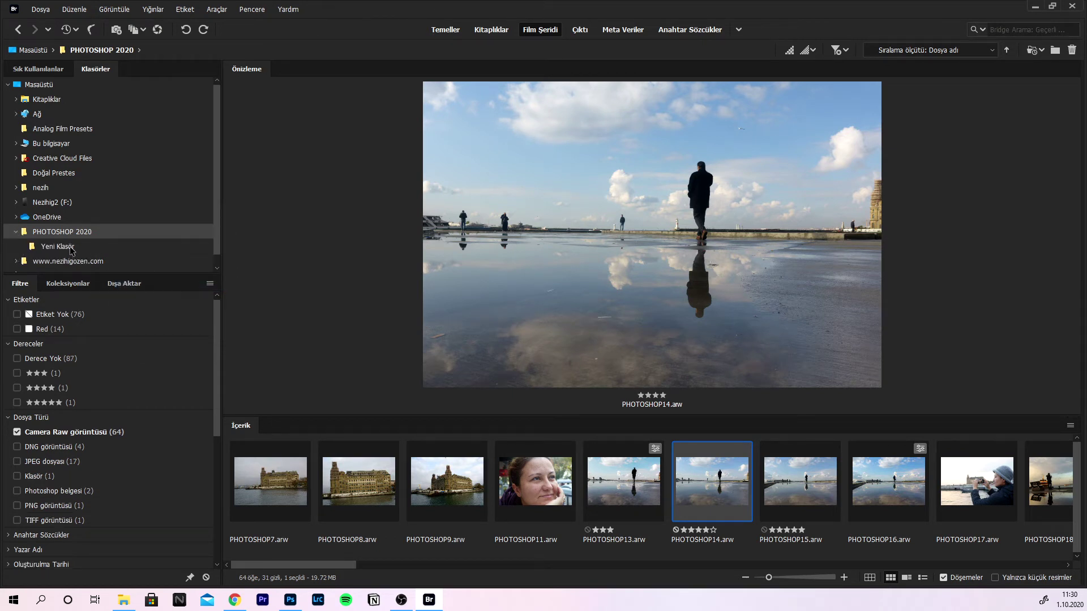
click(57, 247)
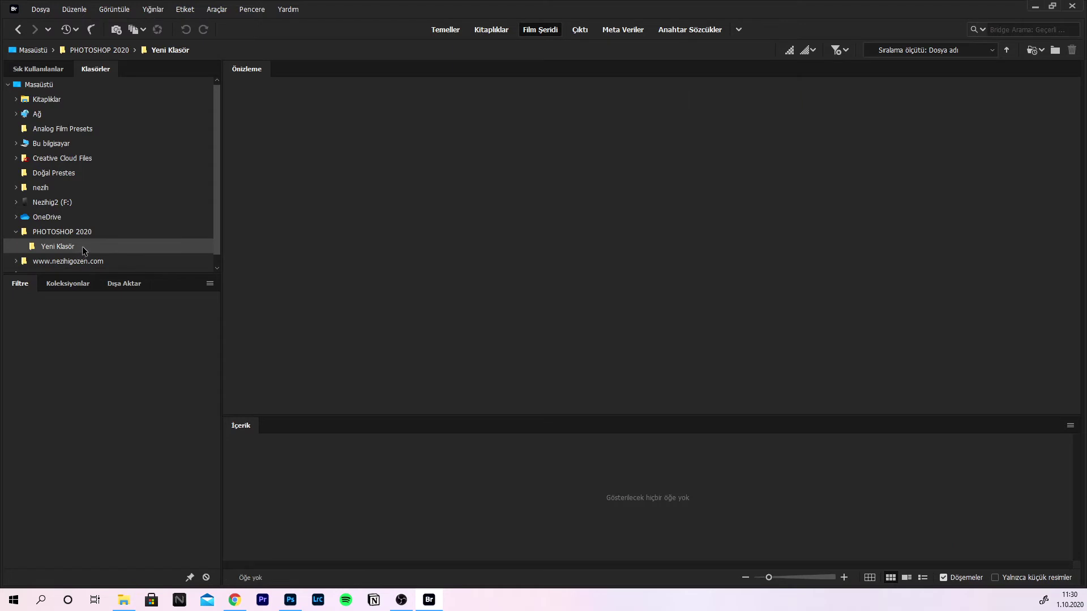
right_click(83, 250)
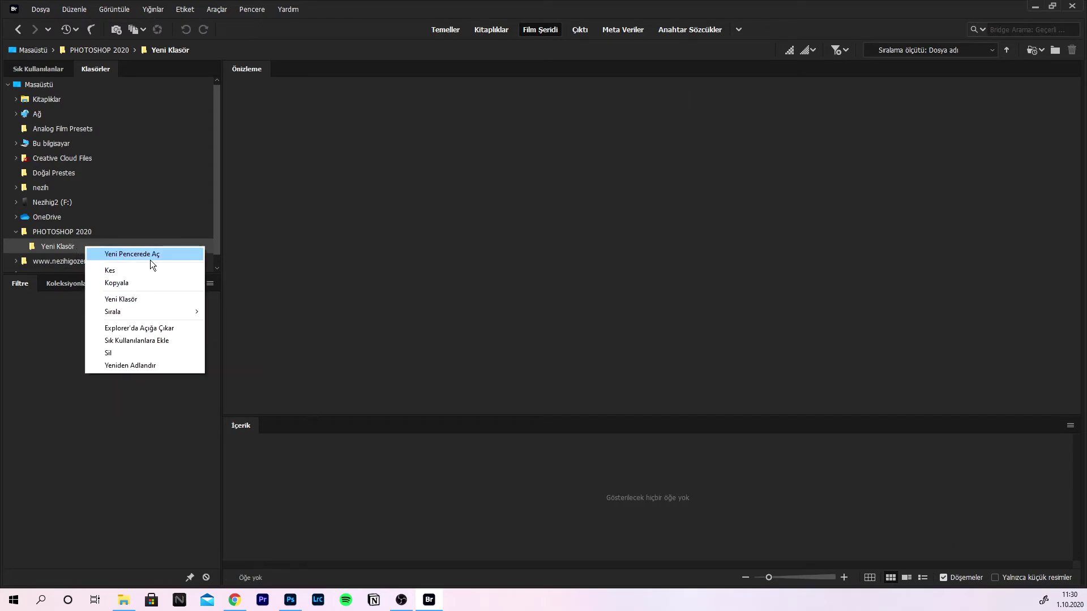
click(134, 365)
text(RAW)
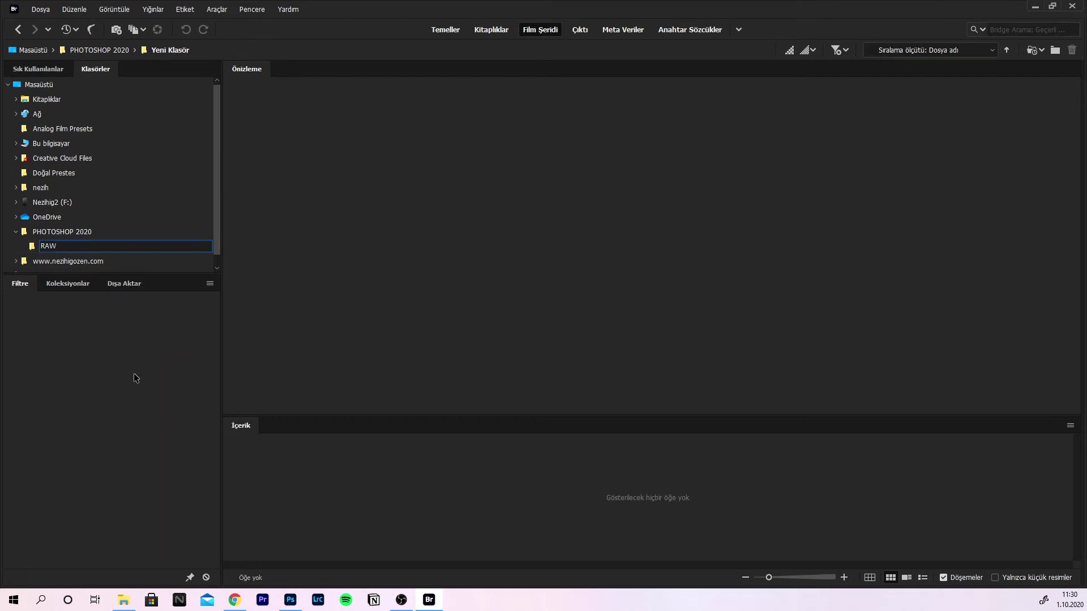
click(76, 232)
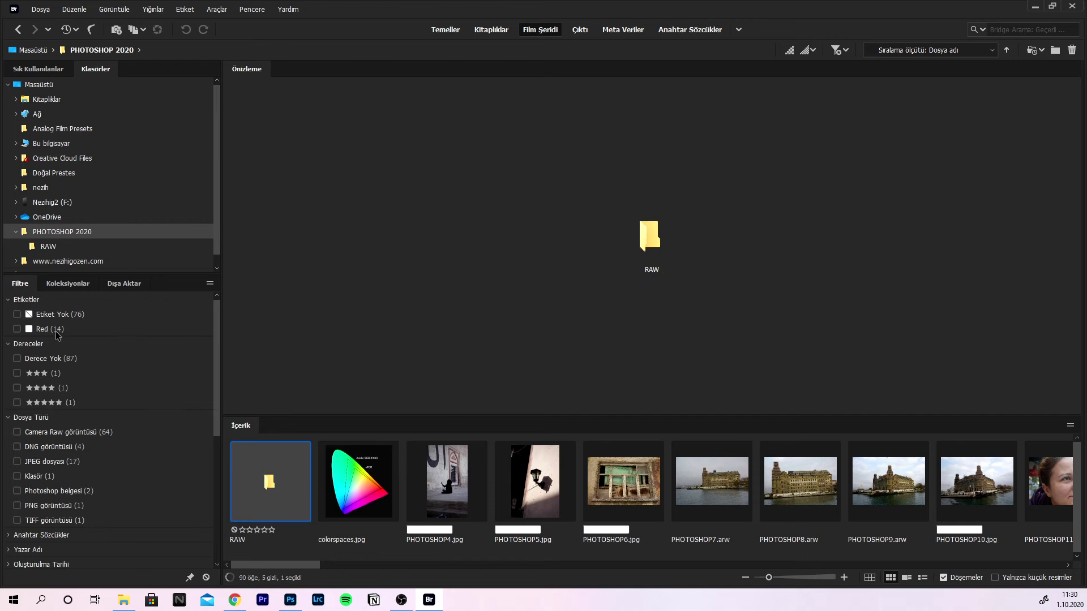
Filter to Camera Raw images, select all 64 with Ctrl+A, and drop them into RAW.
click(17, 432)
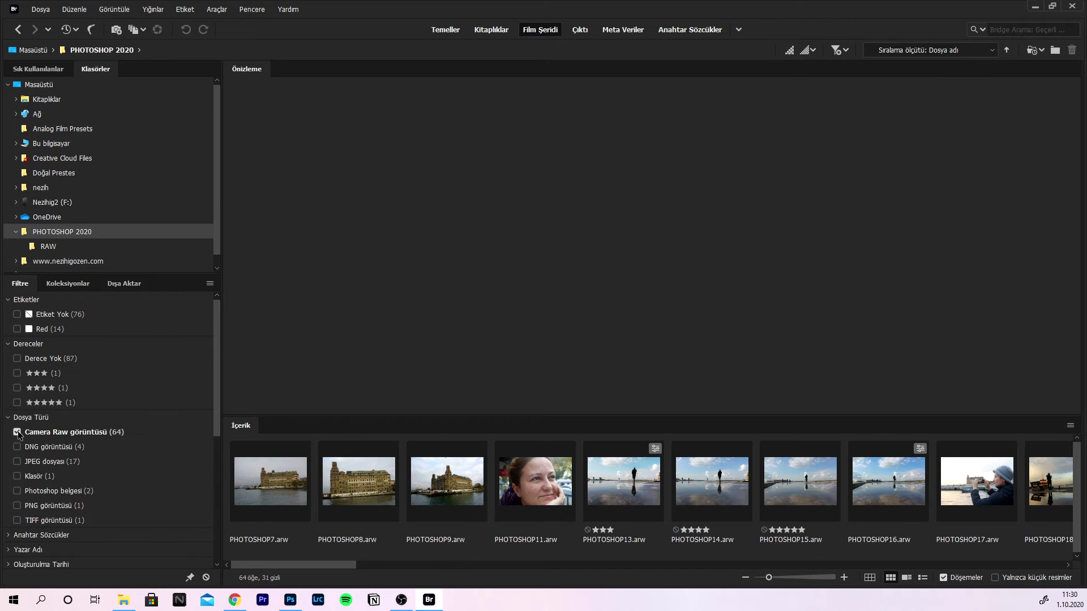
click(276, 487)
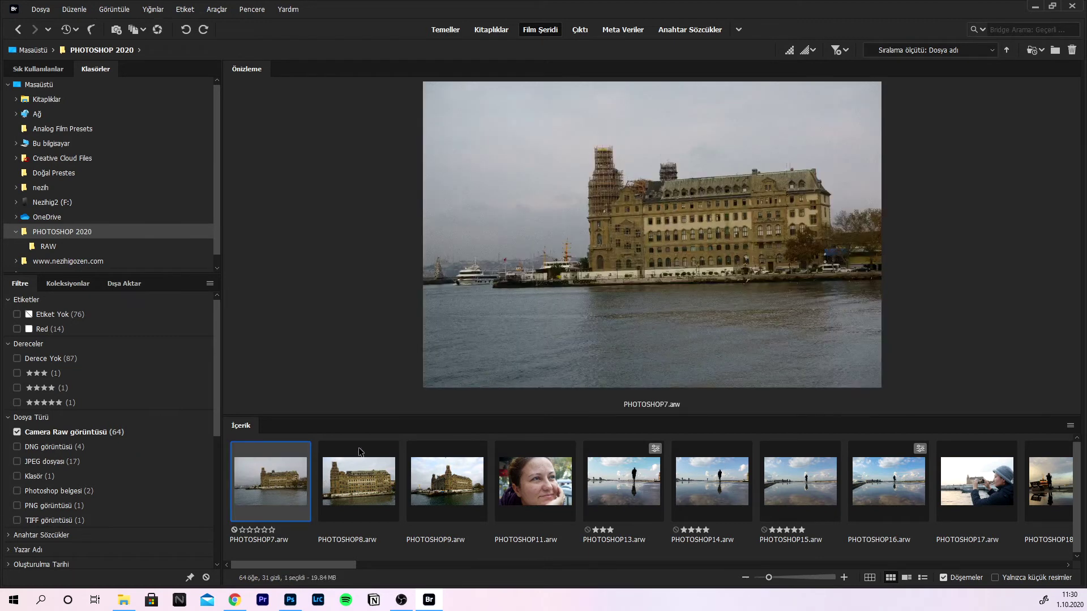
key(ctrl)
key(ctrl+a)
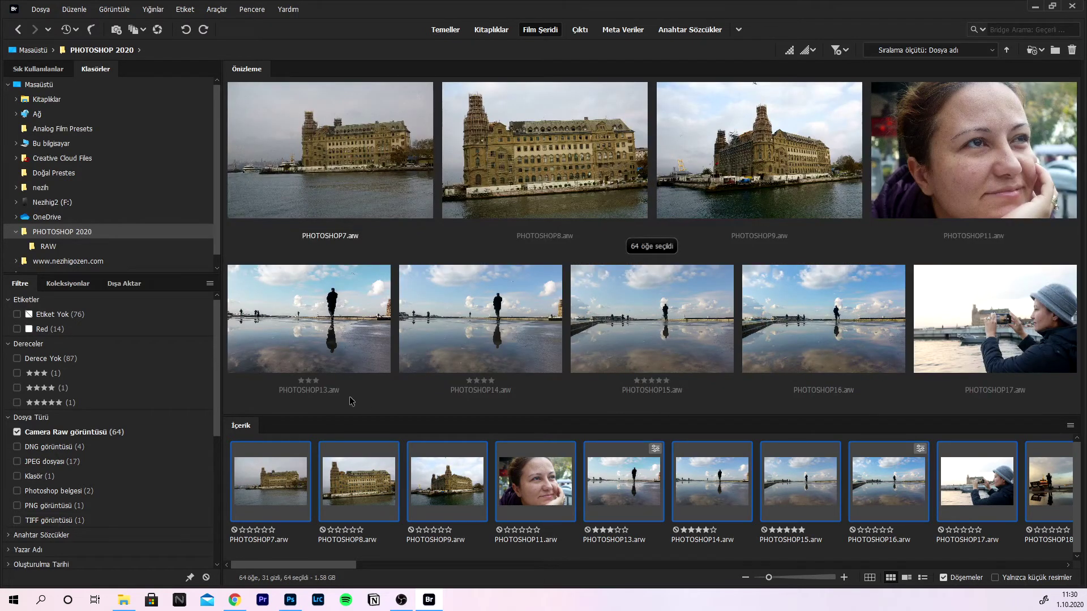
drag(283, 486, 56, 248)
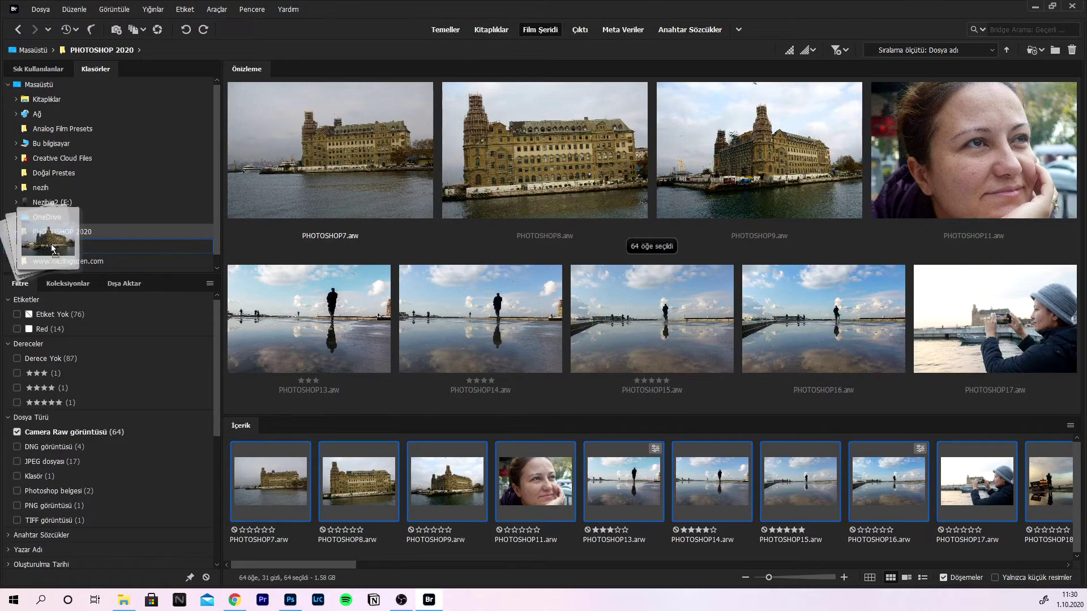
drag(55, 248, 52, 250)
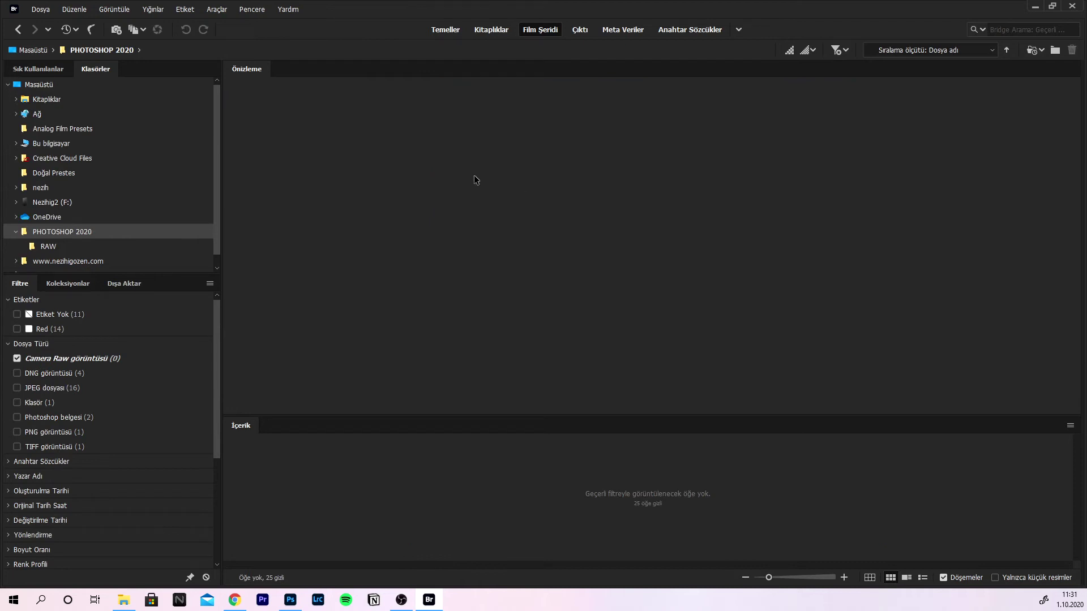
Open RAW to confirm the moved raw images, then return to PHOTOSHOP 2020.
click(51, 249)
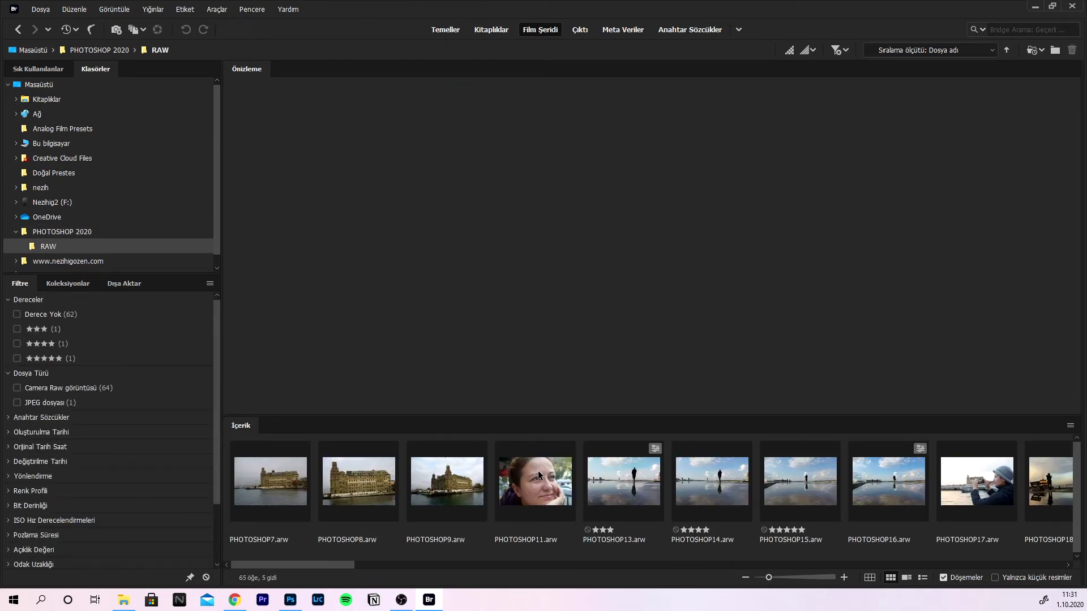
click(59, 233)
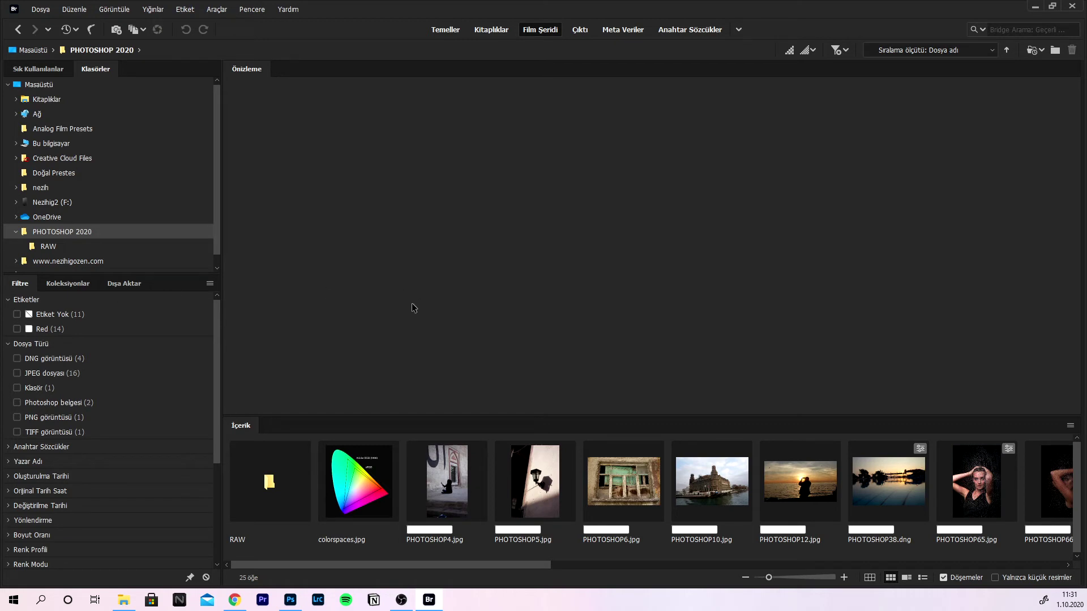
Check PHOTOSHOP 2020's 25 items in File Explorer, then minimize it to return to Bridge.
click(123, 602)
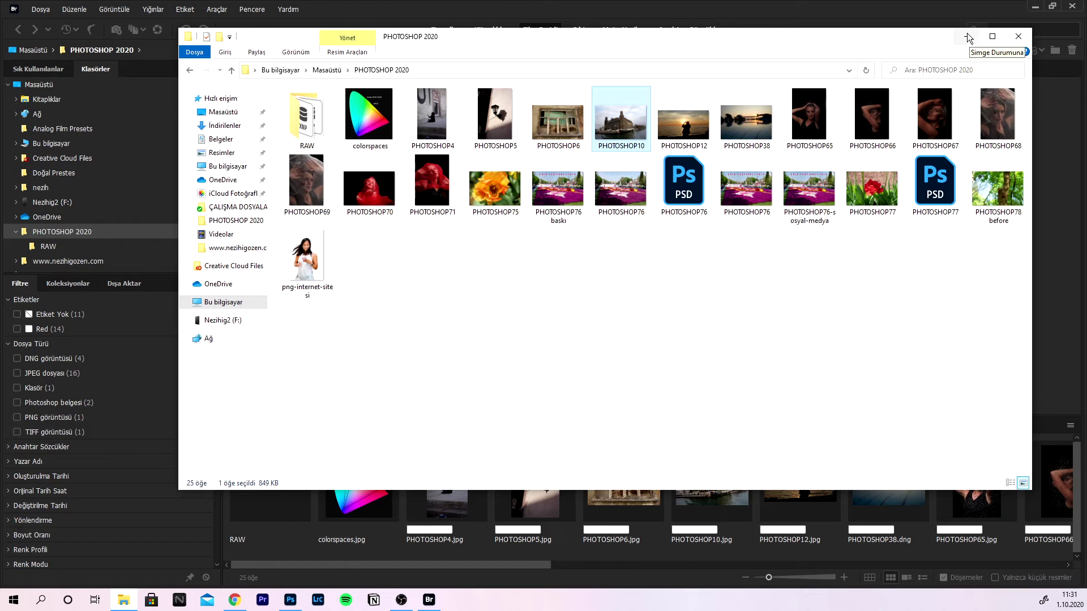
click(969, 37)
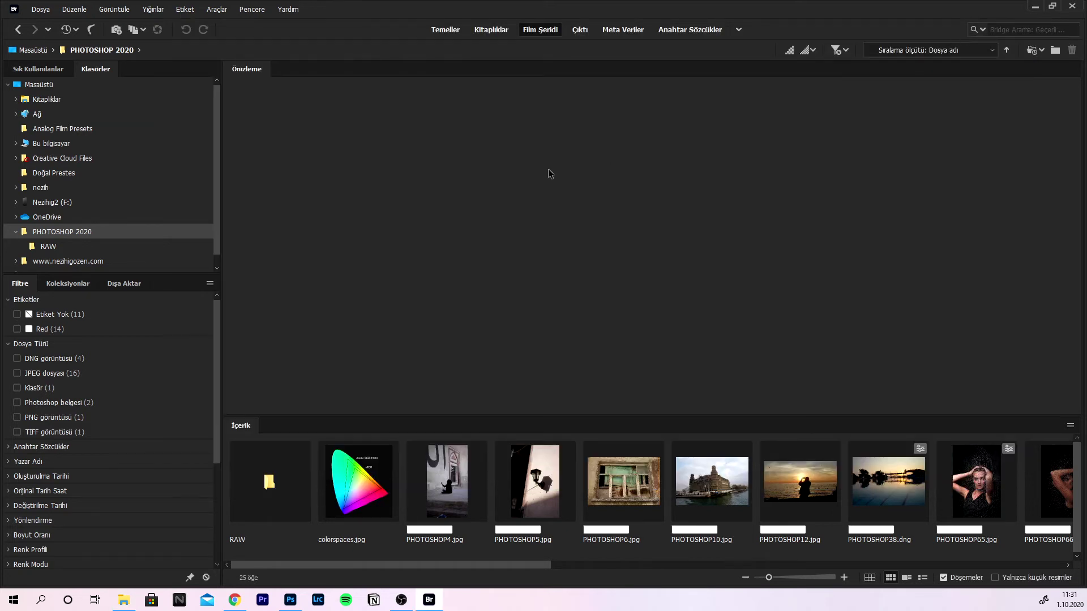
Show the RAW folder's photos, preview PHOTOSHOP8.arw, and bring up its context menu.
click(43, 248)
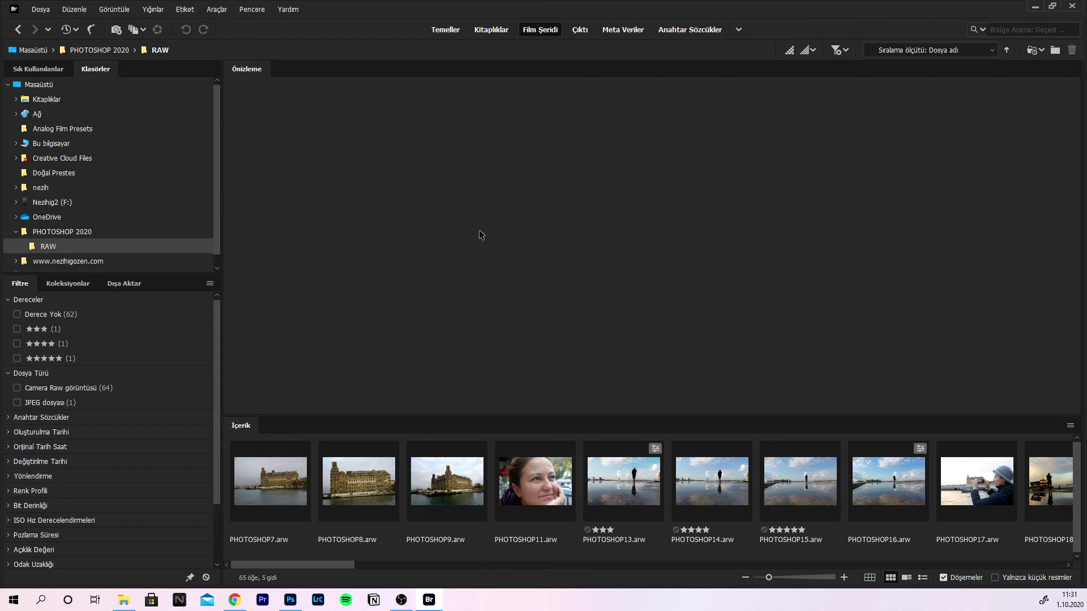
click(352, 481)
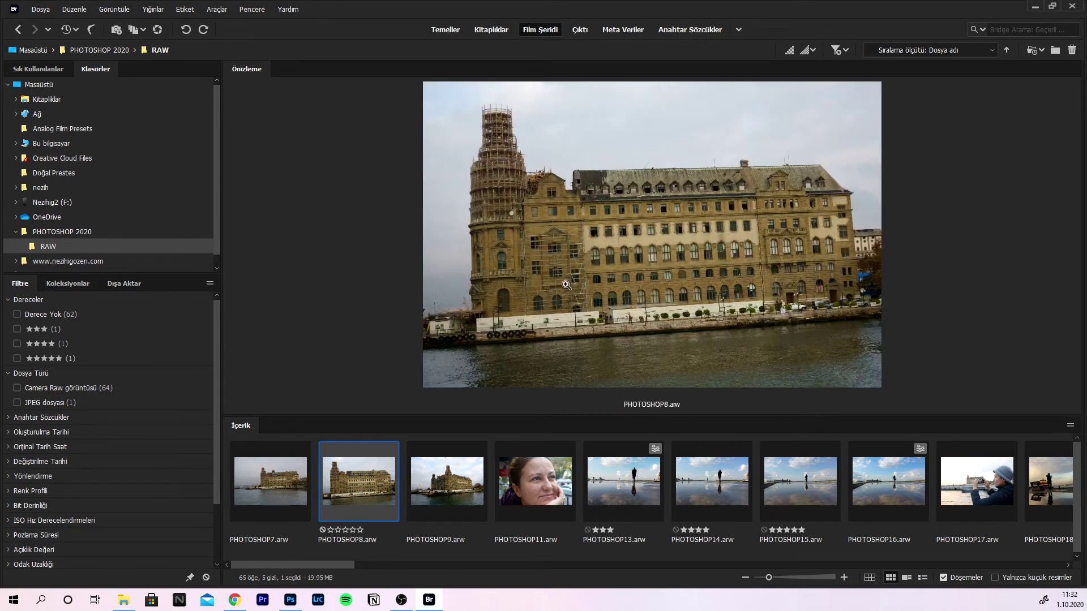
right_click(618, 131)
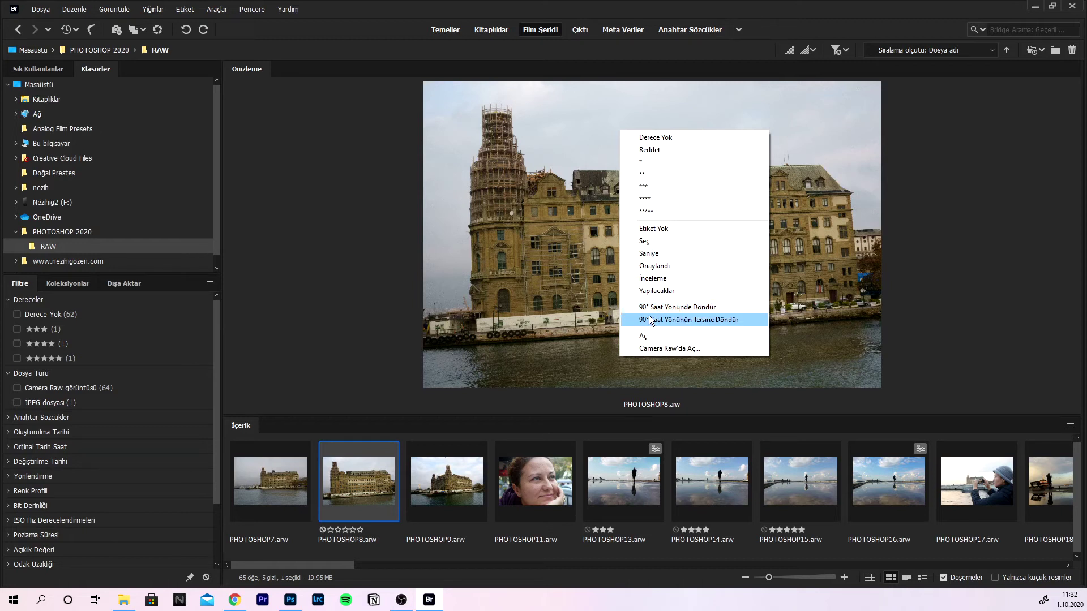
Open PHOTOSHOP8.arw in Camera Raw, apply the Otomatik adjustment, and confirm with Bitti.
click(660, 349)
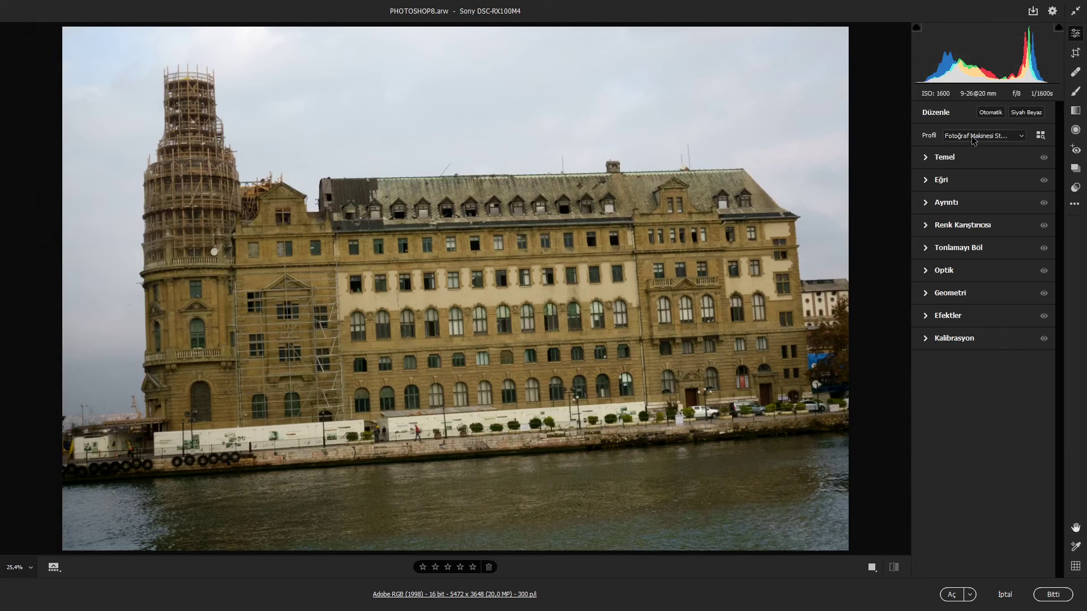
click(991, 116)
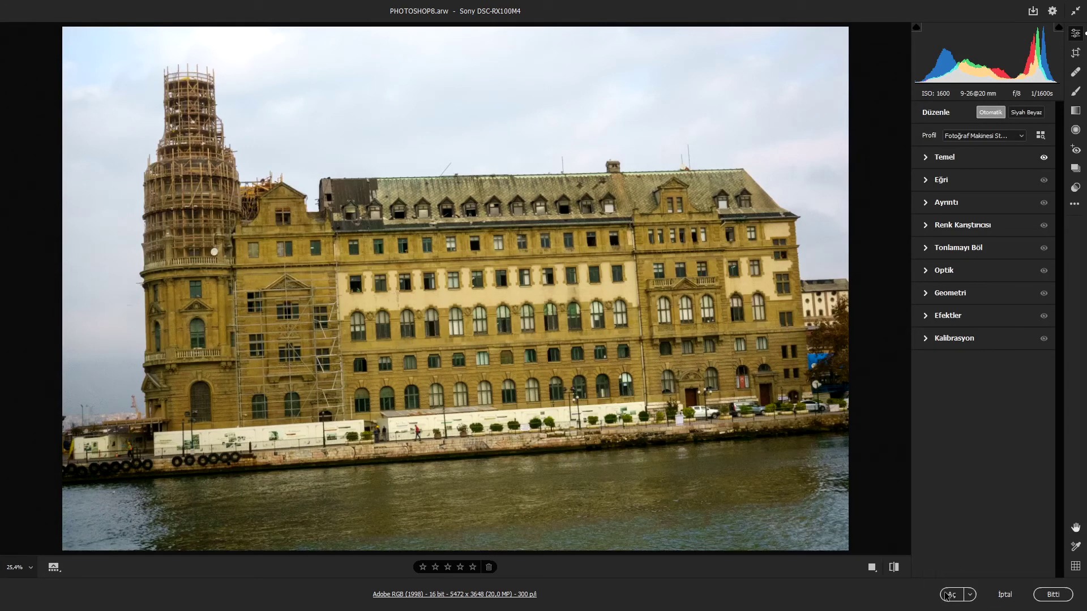
click(1052, 595)
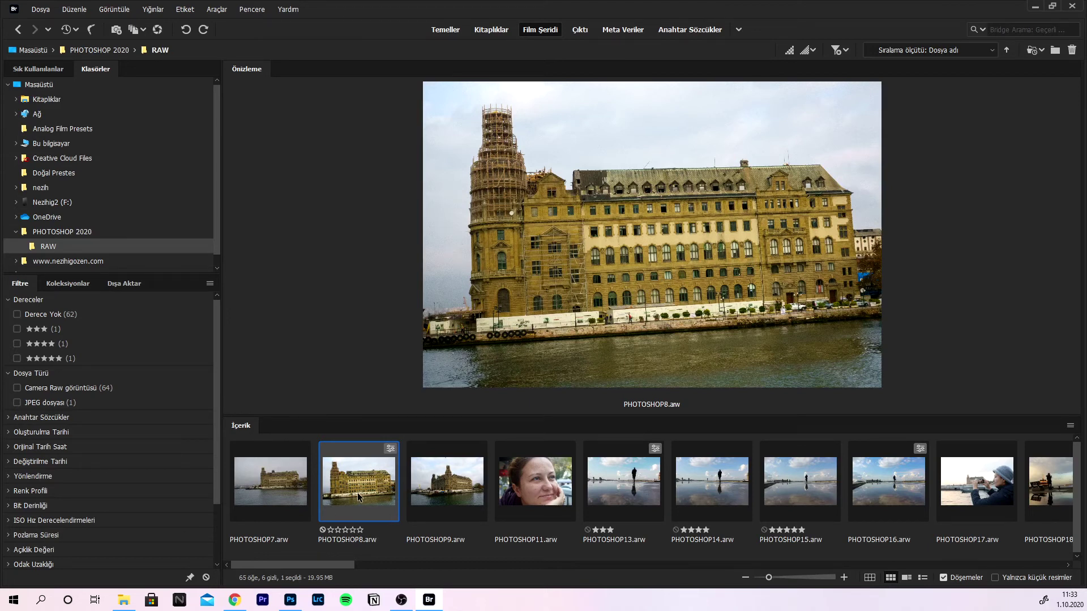
In File Explorer's RAW folder, delete the PHOTOSHOP8 XMP sidecar file (Sil).
click(123, 601)
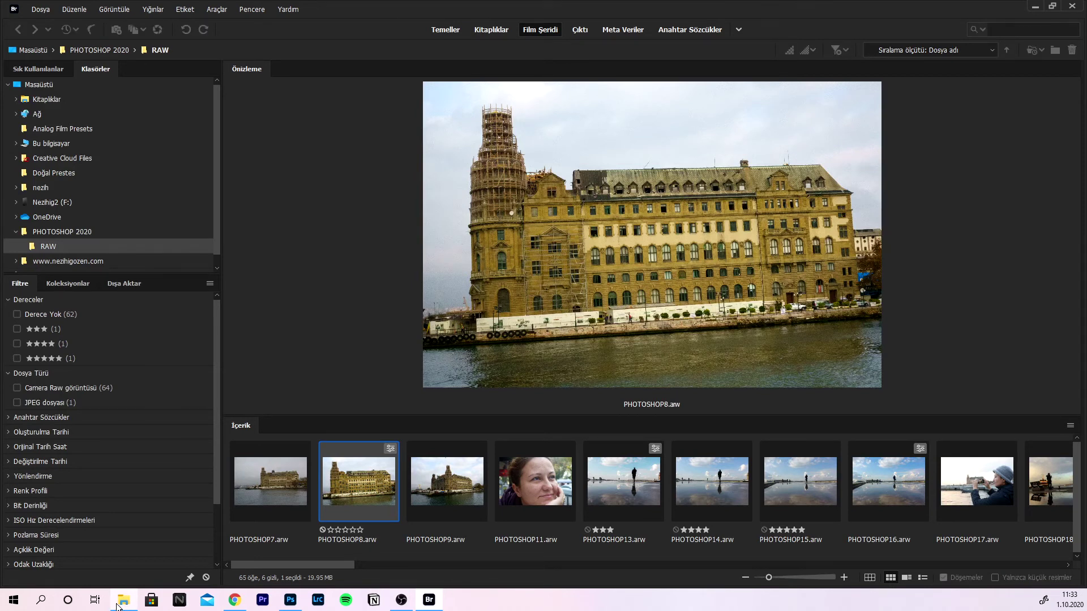
double_click(305, 119)
drag(657, 51, 678, 63)
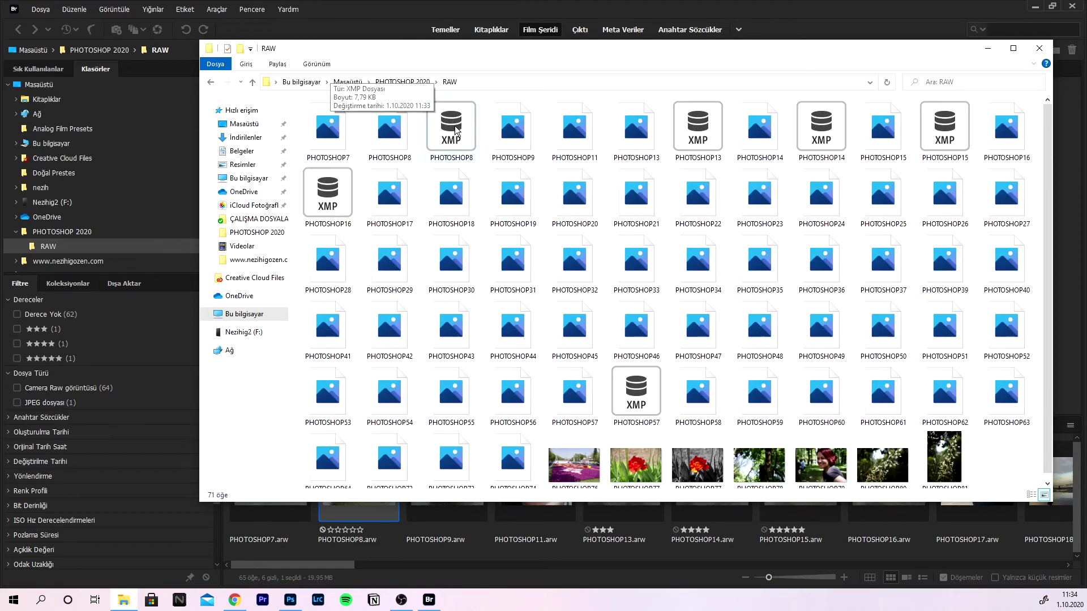
mouse_move(451, 126)
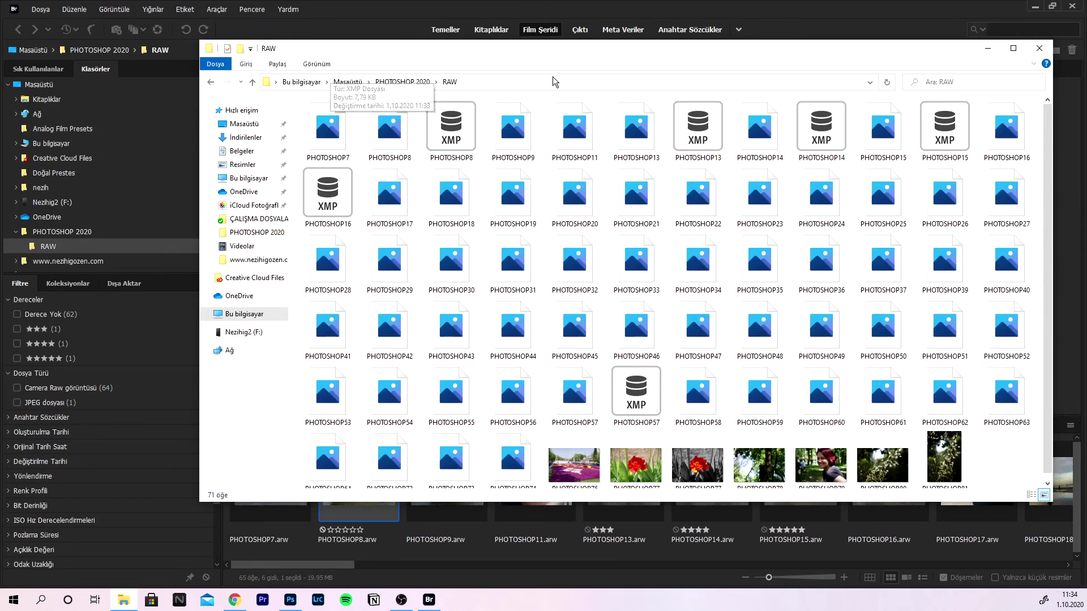
mouse_move(569, 69)
mouse_down()
mouse_move(559, 104)
mouse_move(578, 53)
mouse_up()
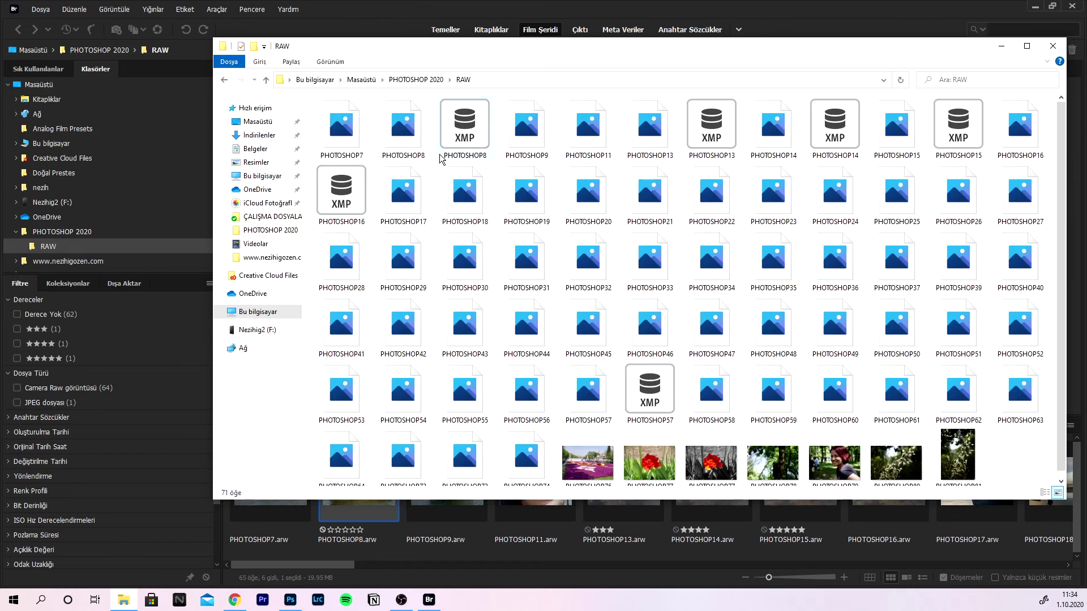
right_click(465, 127)
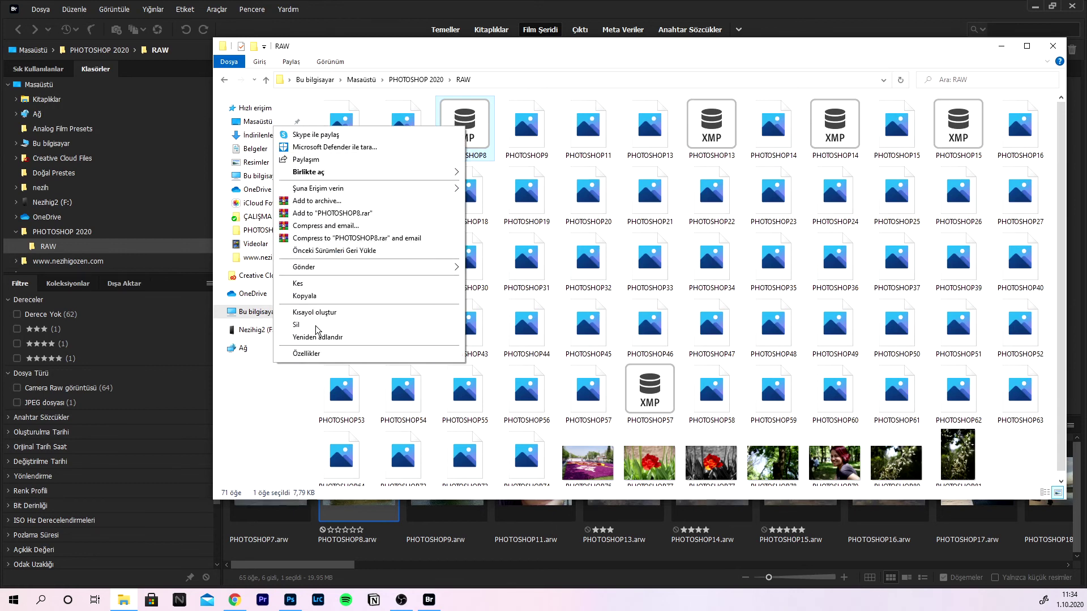
click(317, 325)
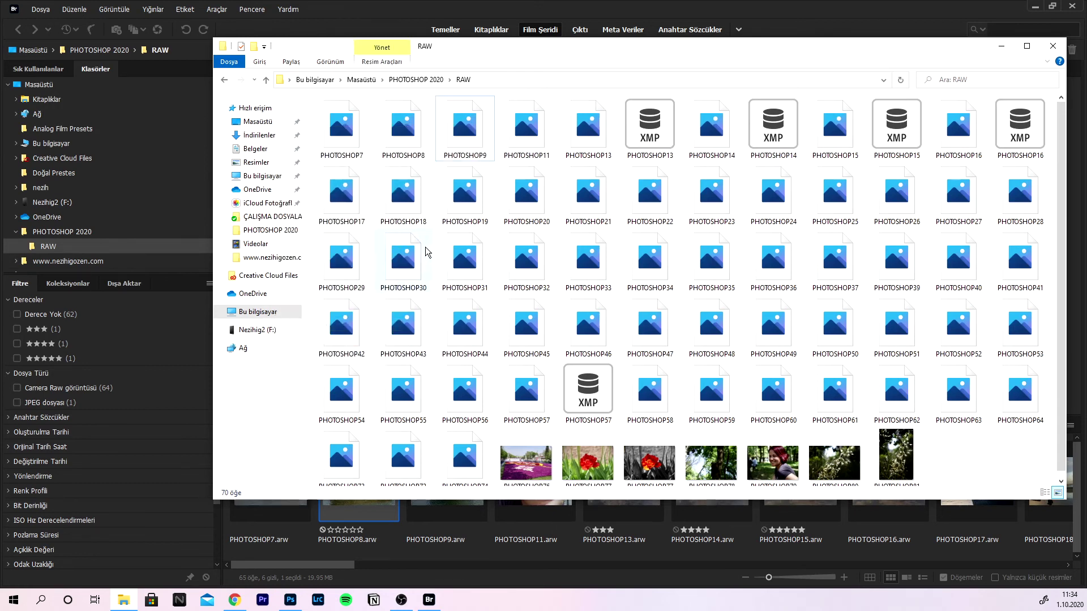
Minimize Explorer, then preview PHOTOSHOP9.arw in Bridge and bring up its context menu.
click(1002, 47)
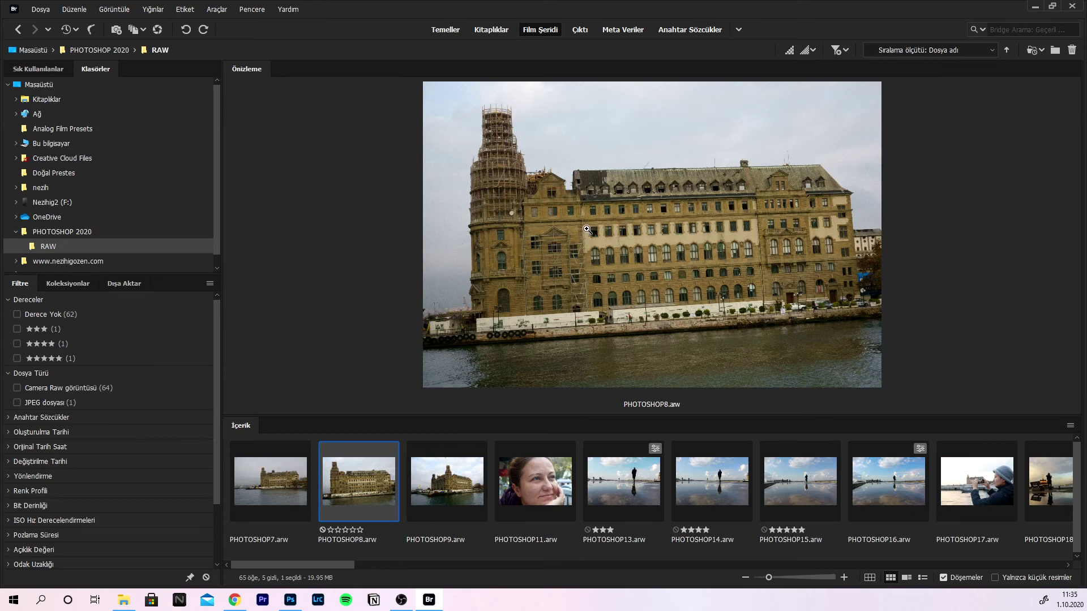
click(451, 493)
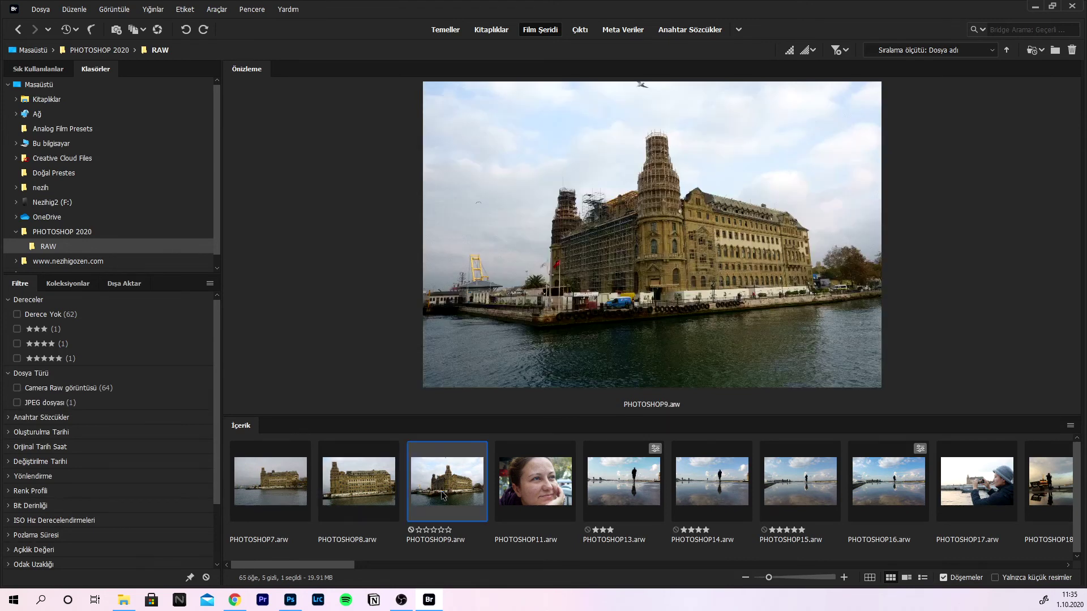
right_click(443, 496)
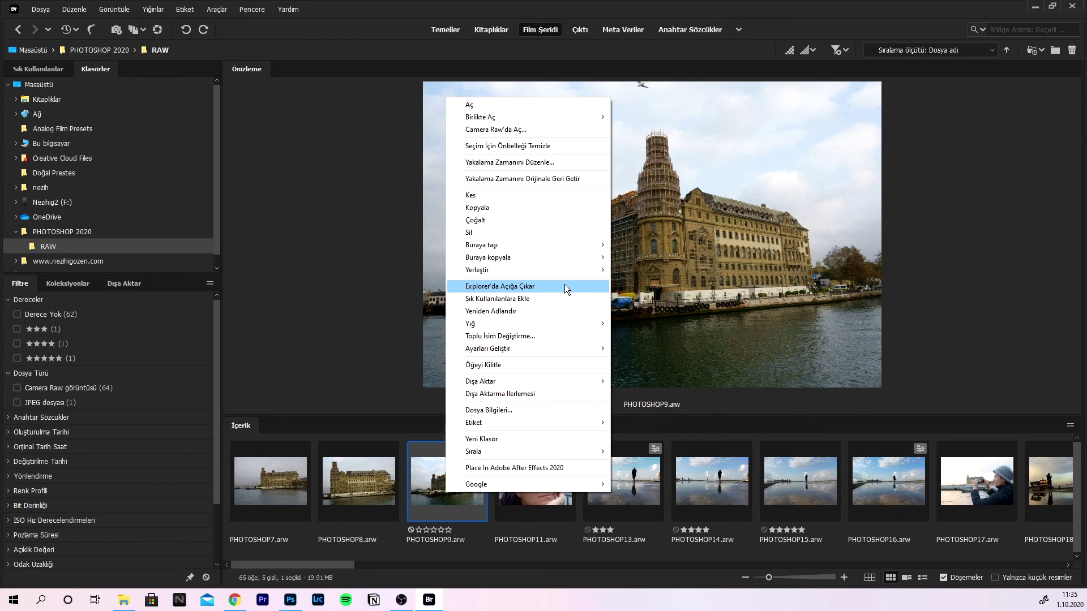
click(562, 286)
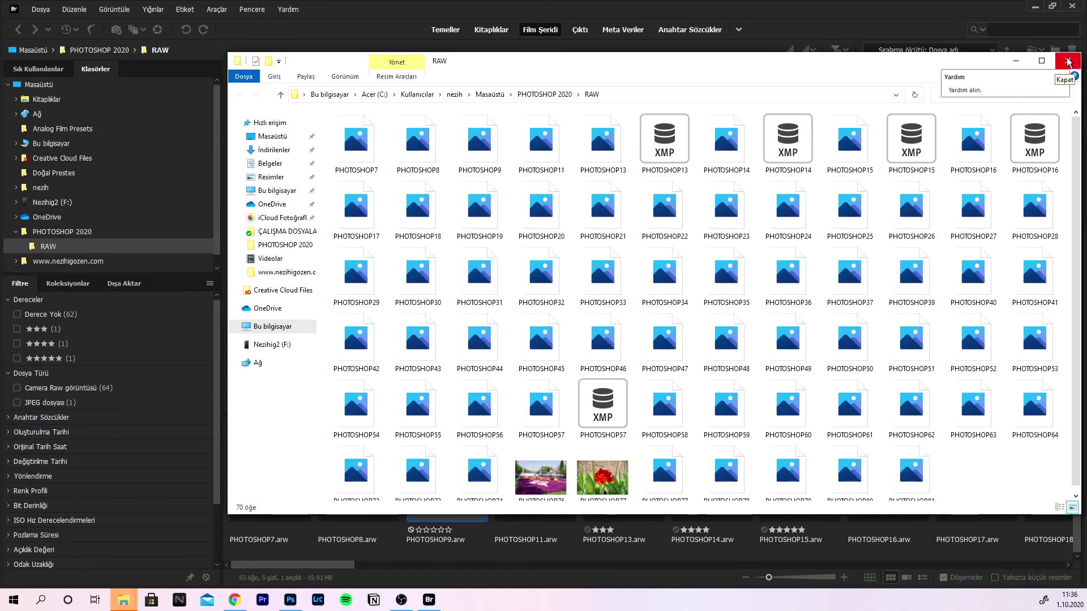
click(1069, 63)
click(1069, 64)
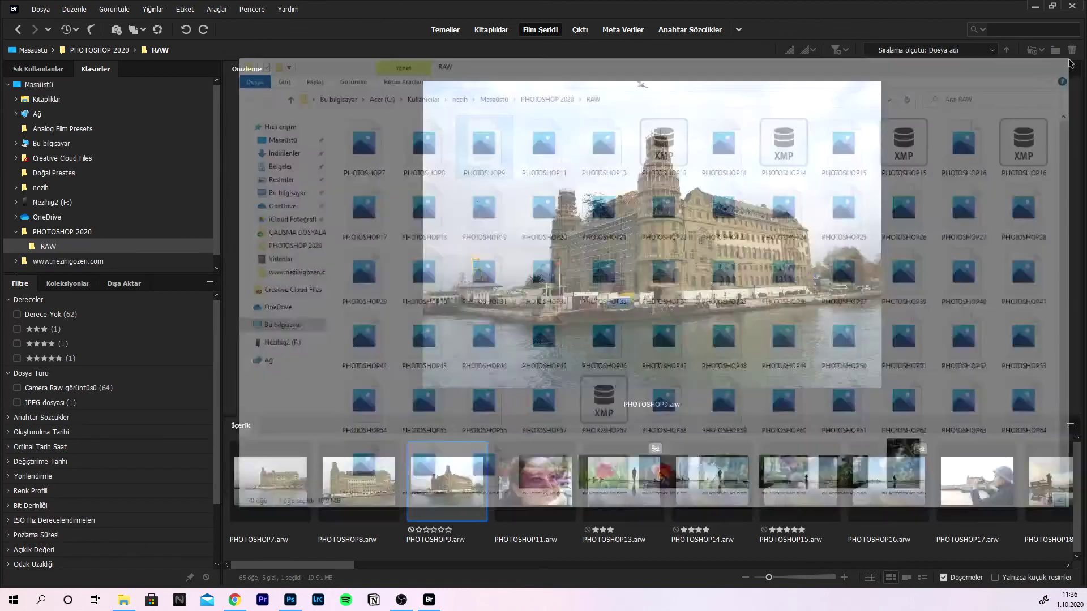
Open PHOTOSHOP9.arw with the thumbnail's Aç command.
right_click(450, 477)
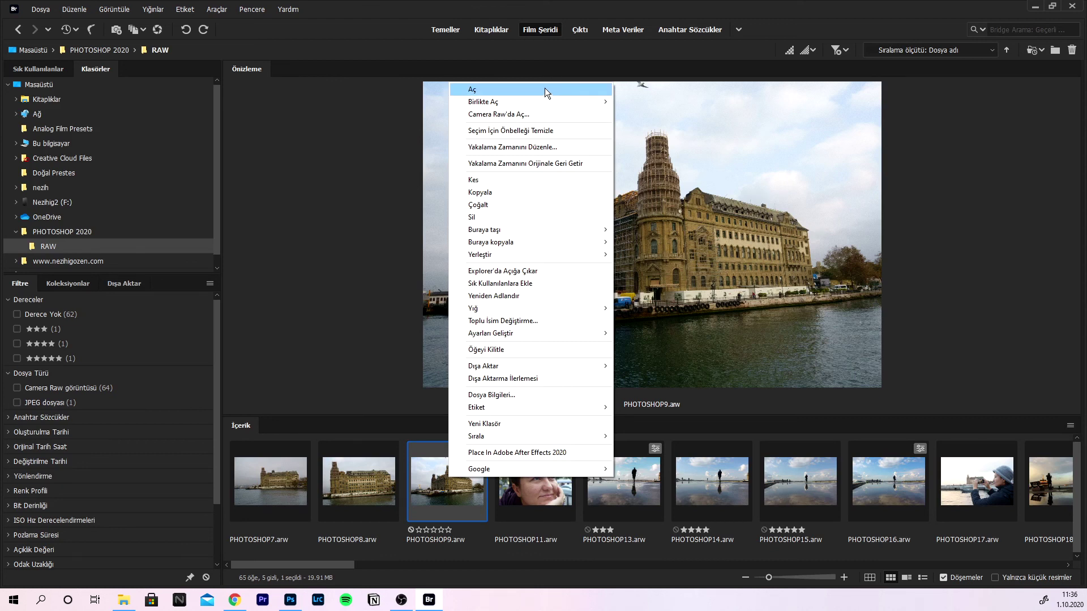
click(523, 89)
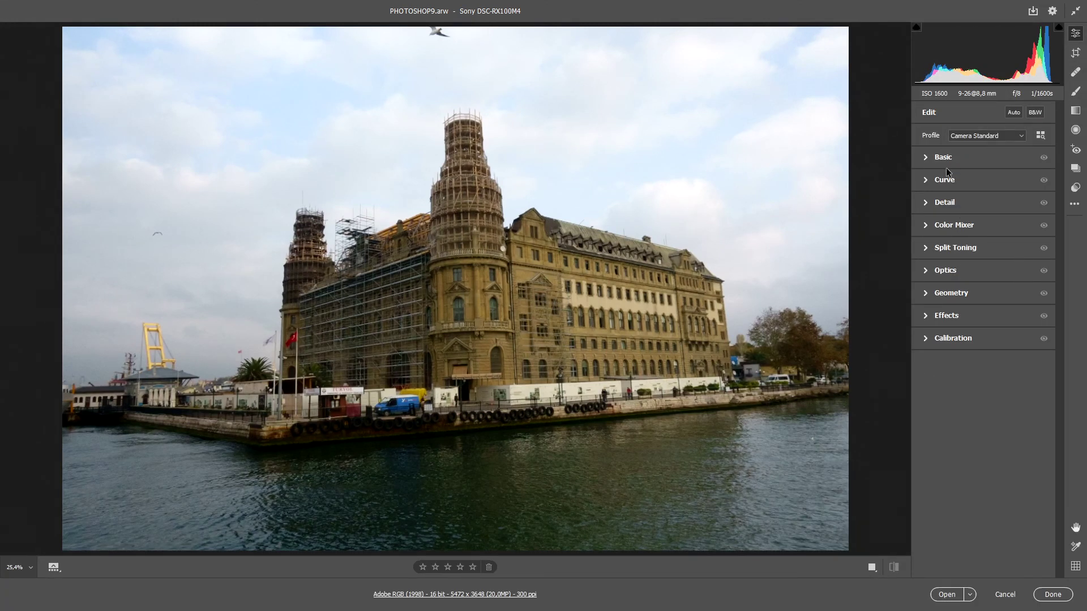
Apply Auto adjustments to PHOTOSHOP9.arw and toggle the before/after comparison on and off.
click(1014, 113)
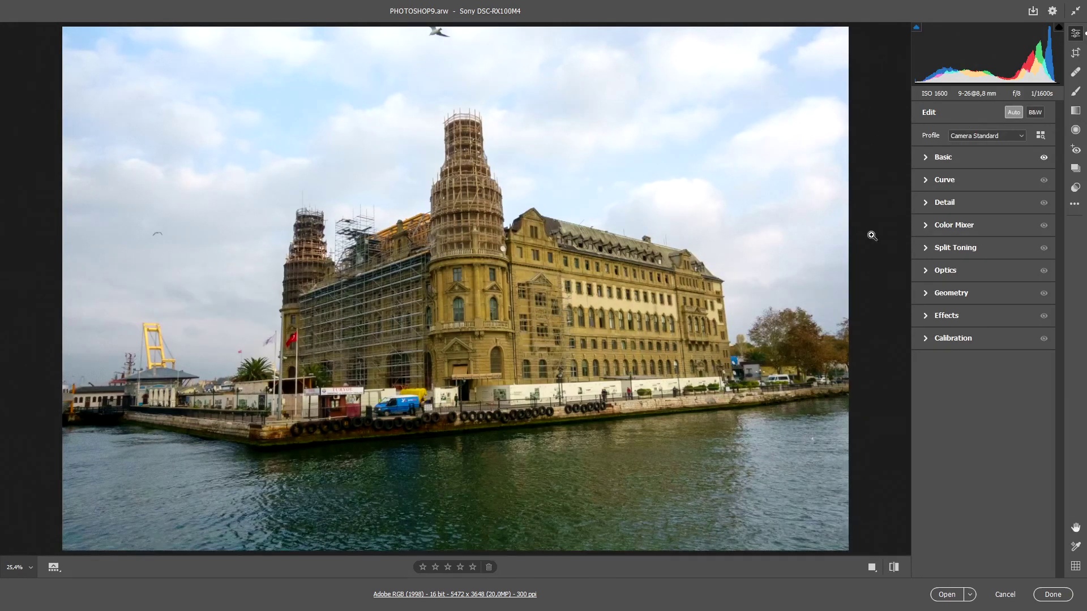
click(893, 568)
click(894, 567)
Keep PHOTOSHOP9.arw's Auto edits with Done, closing Camera Raw.
click(1050, 596)
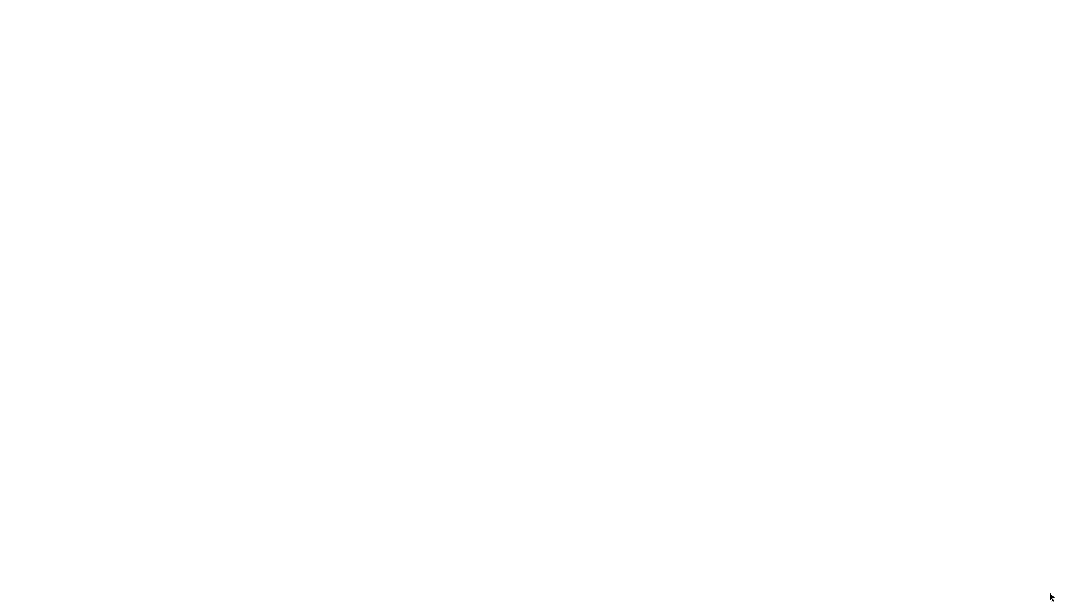